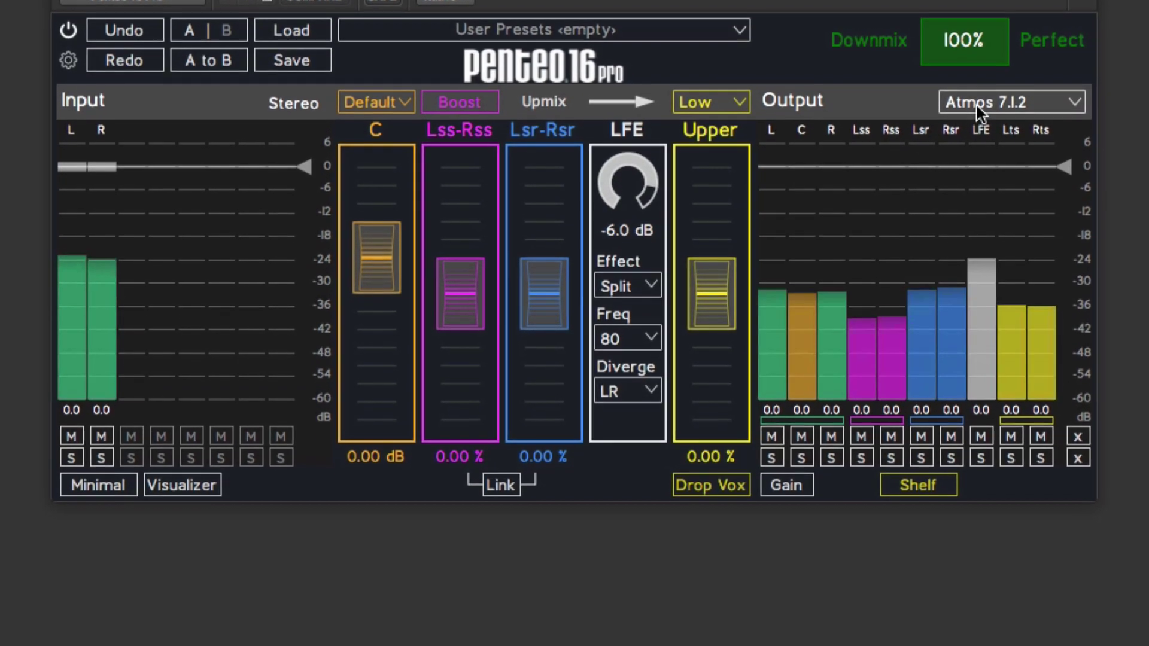
Step: Examine the 7.1.2 instance's output formats and the stereo plug-in variants available for the 3rd Order track's Penteo 16 Pro insert
left_click(981, 161)
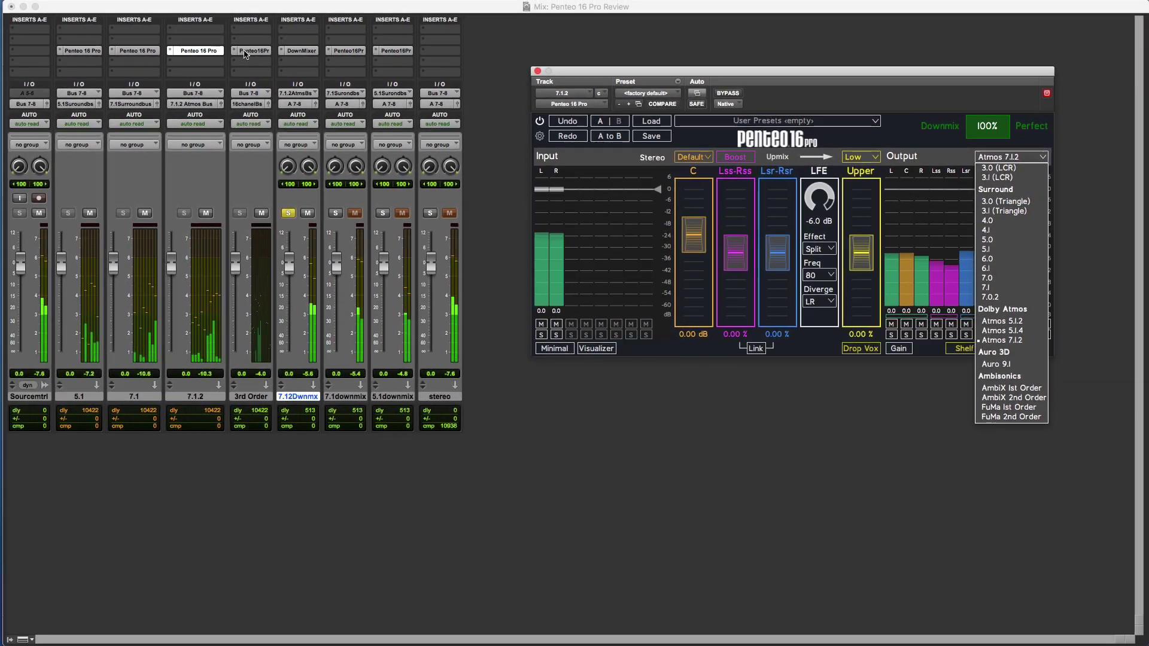
left_click(82, 18)
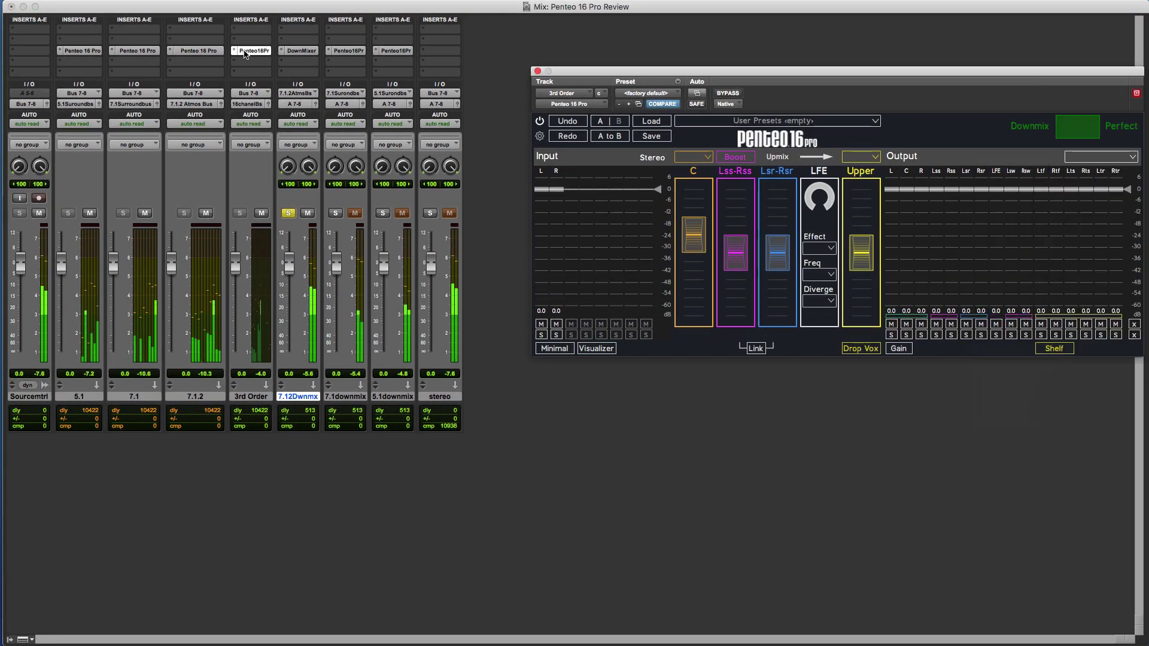
left_click(569, 103)
mouse_move(598, 105)
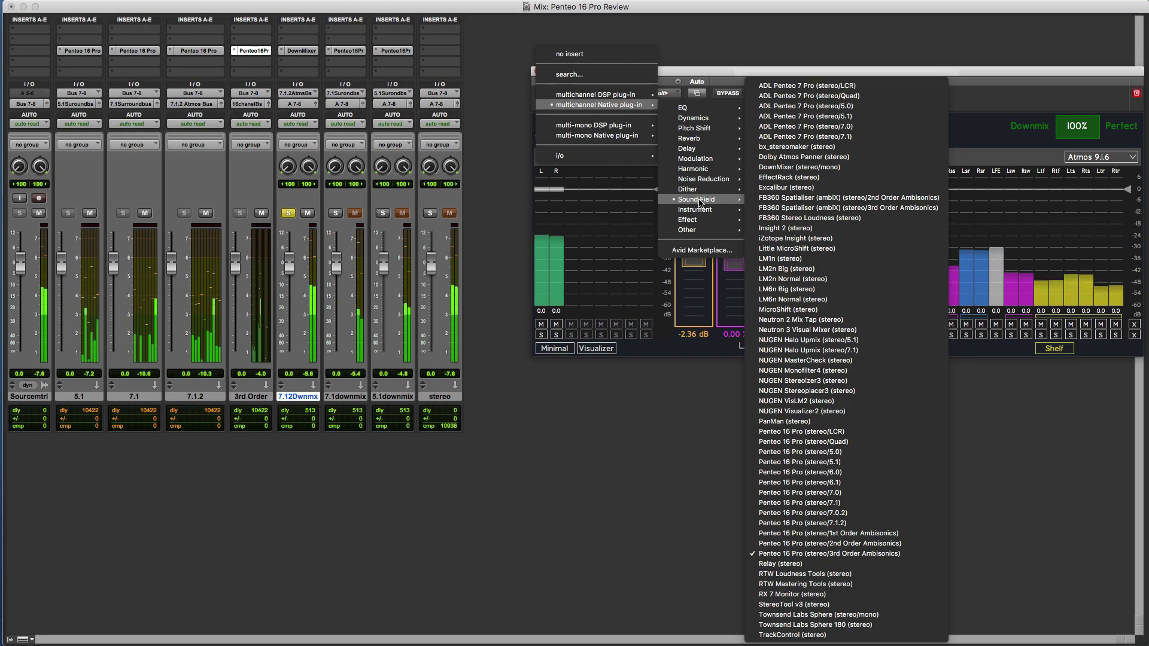
mouse_move(699, 201)
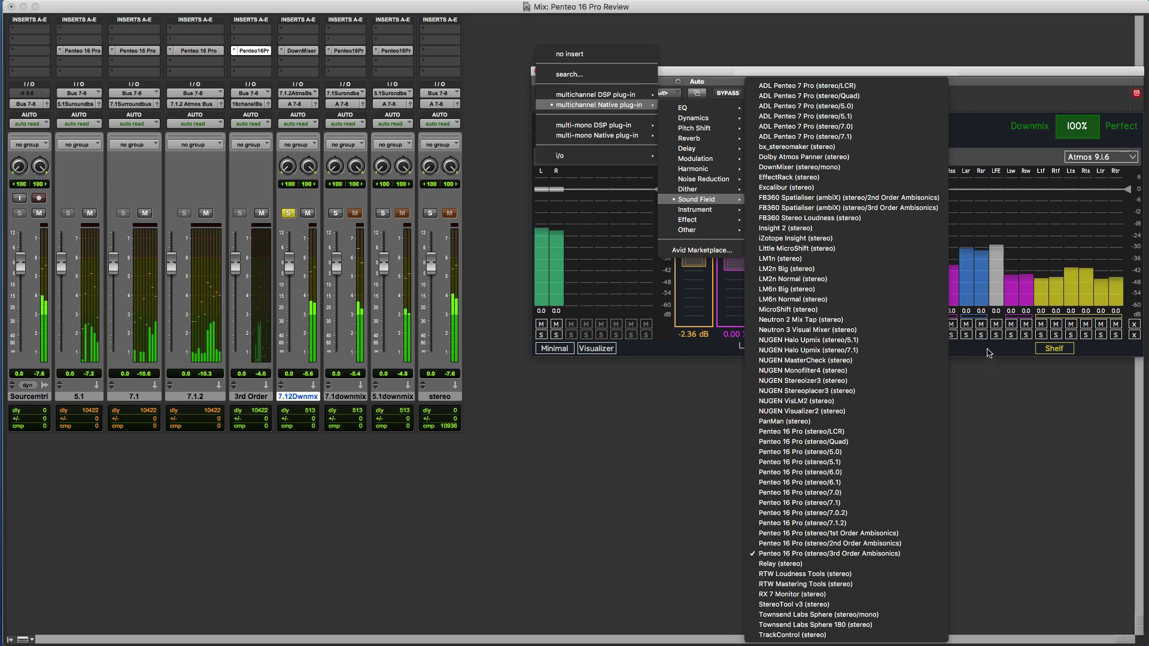
key("Escape")
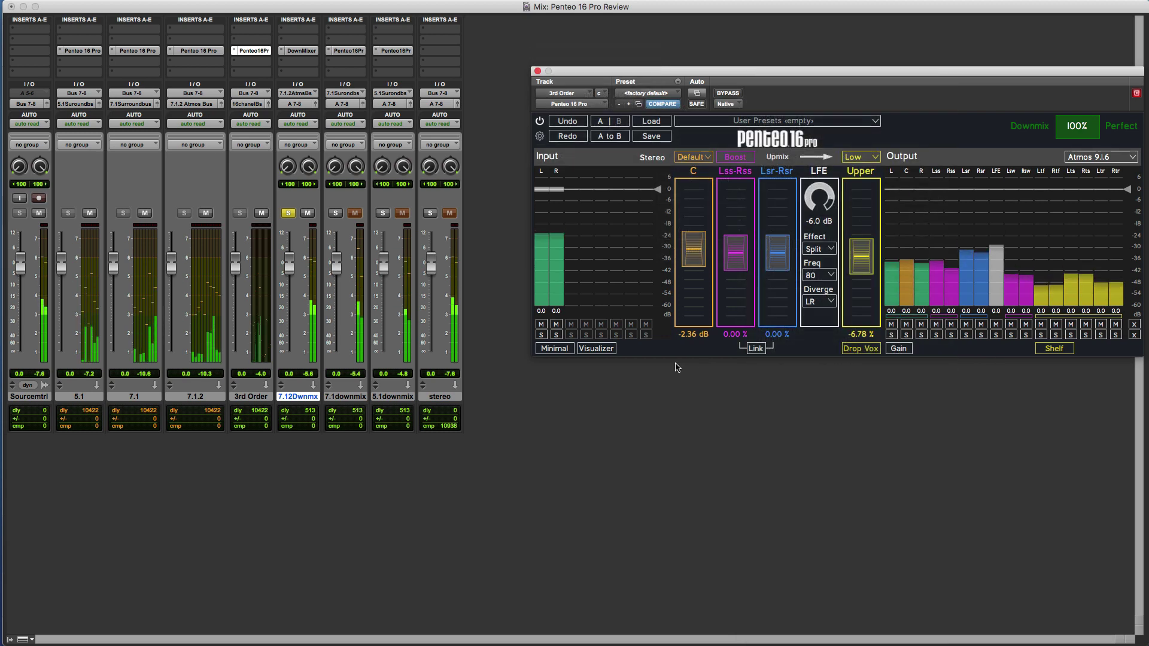
Step: Examine the output formats offered by the 3rd Order instance and reopen Penteo 16 Pro on the 7.1.2 track
left_click(1133, 159)
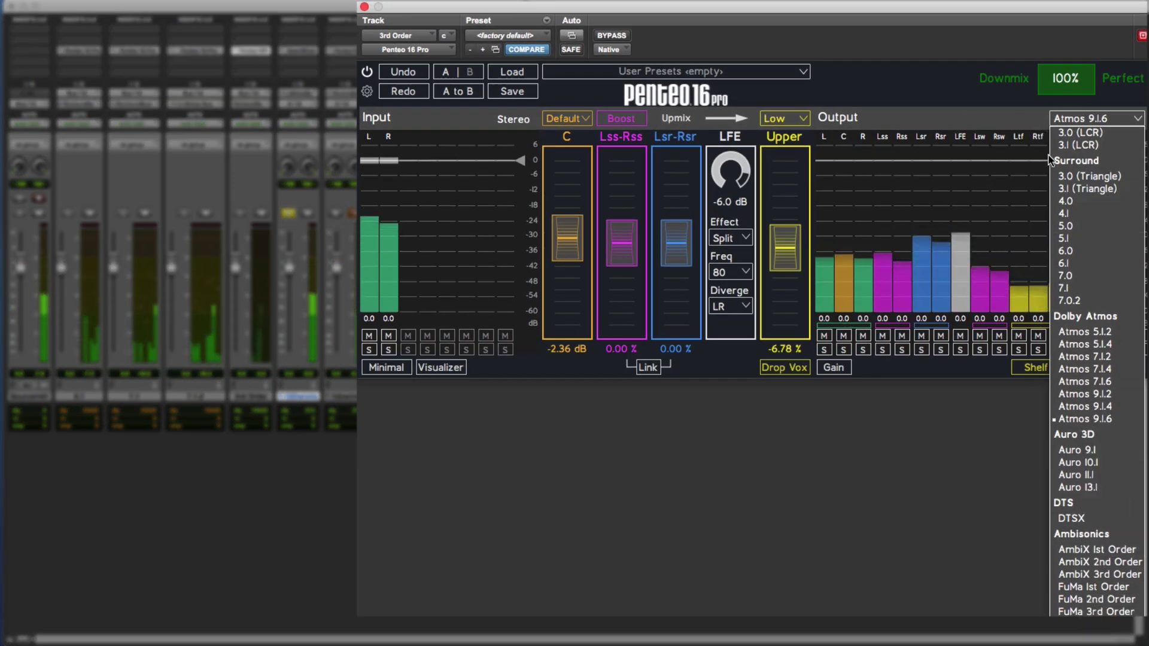
left_click(1027, 124)
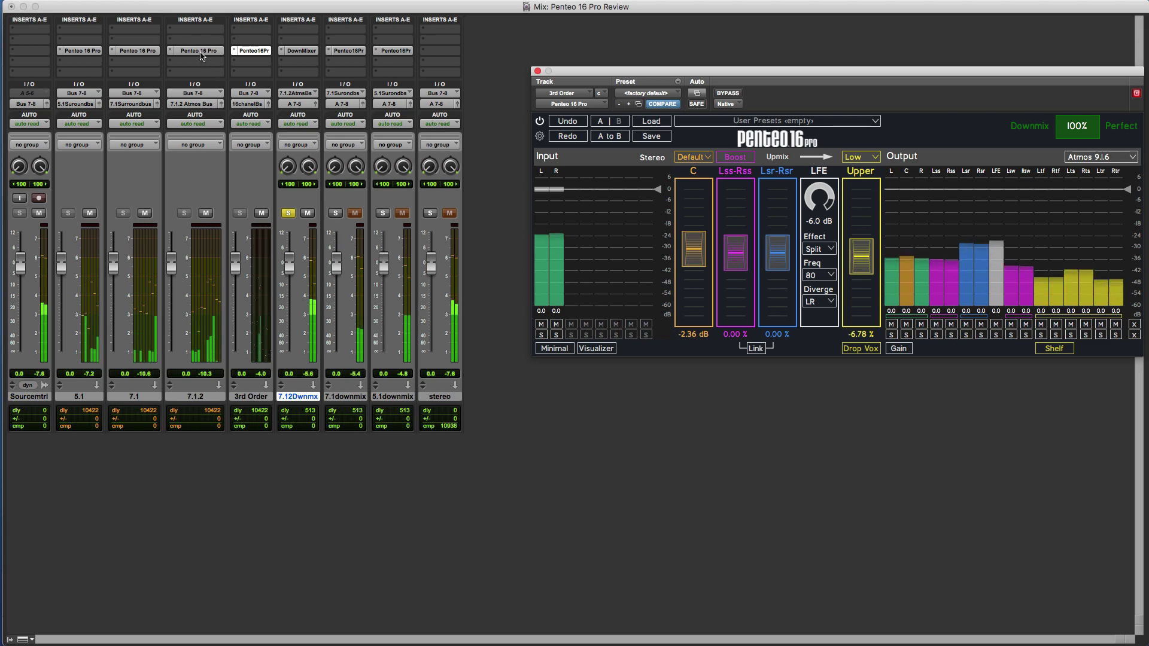
left_click(199, 51)
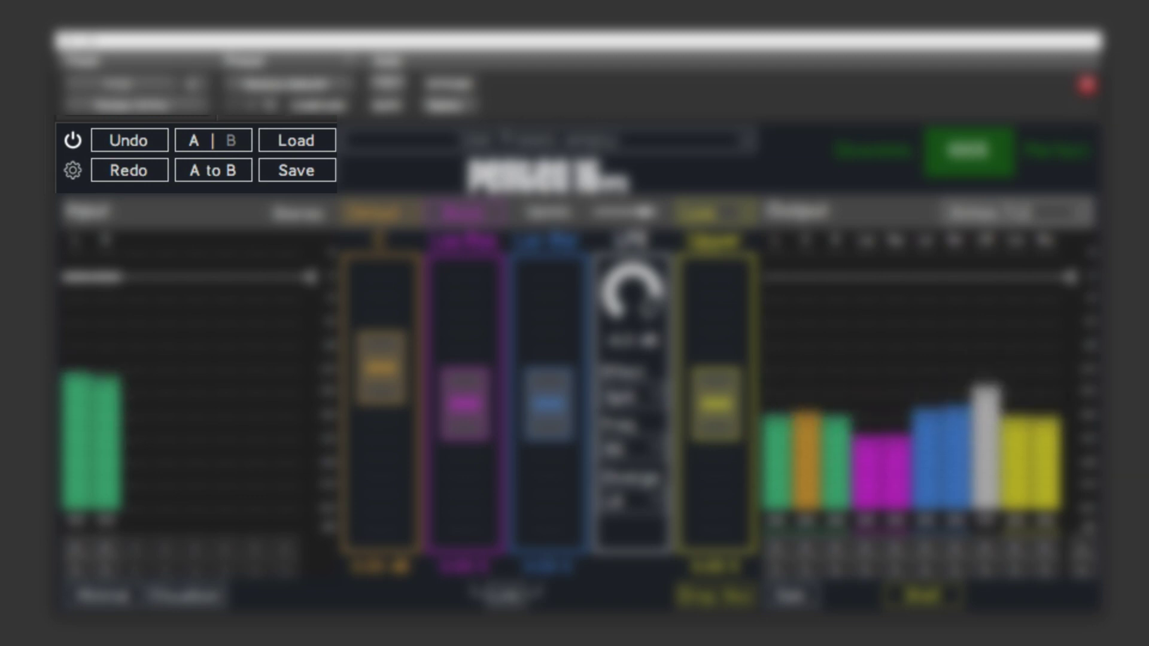
Step: Open the plug-in settings and show the Visualizer for the 7.1.2 instance
left_click(72, 171)
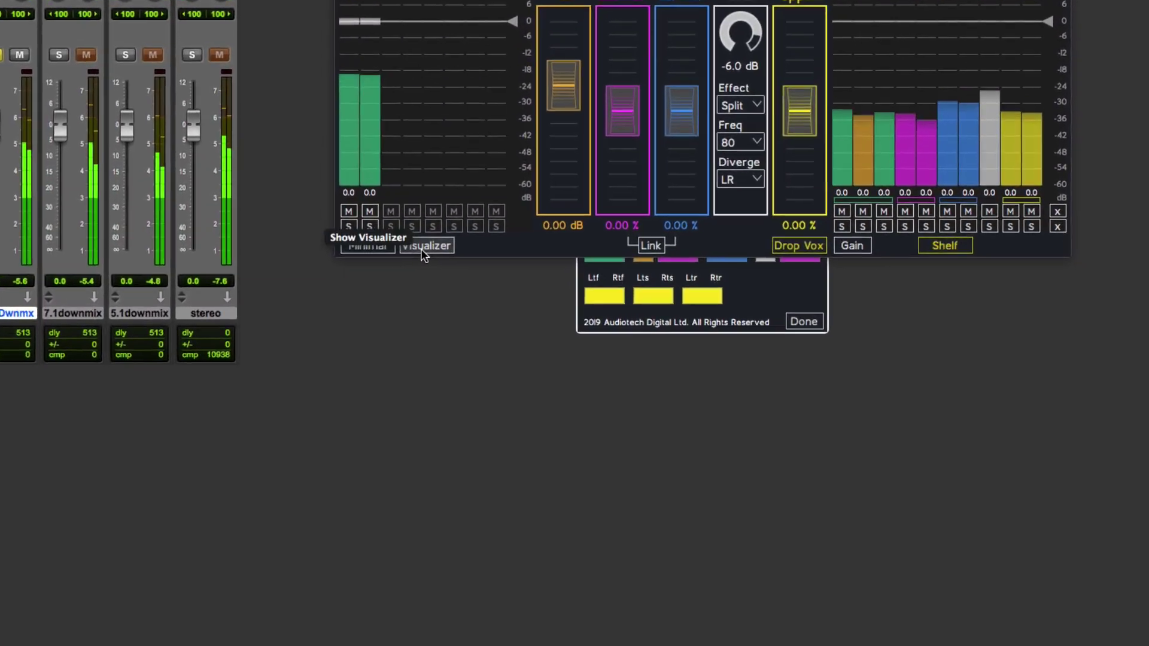
left_click(368, 216)
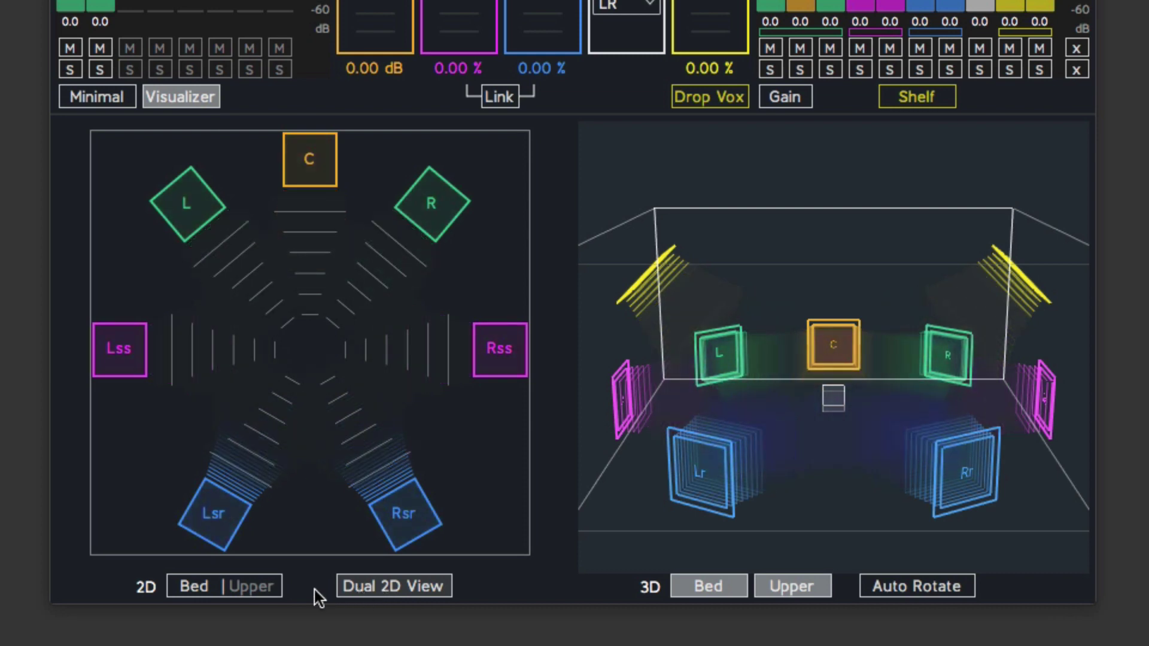
Step: Compare the Visualizer's dual 2D view with its 3D view and tilt the 3D room
left_click(385, 585)
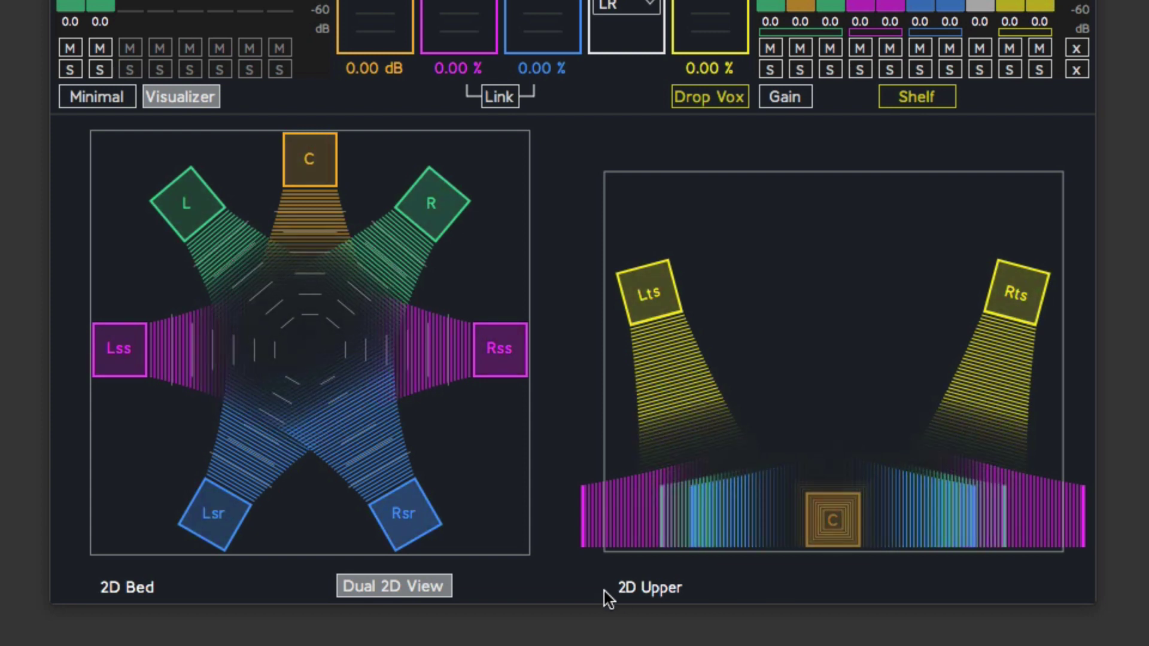
left_click(387, 588)
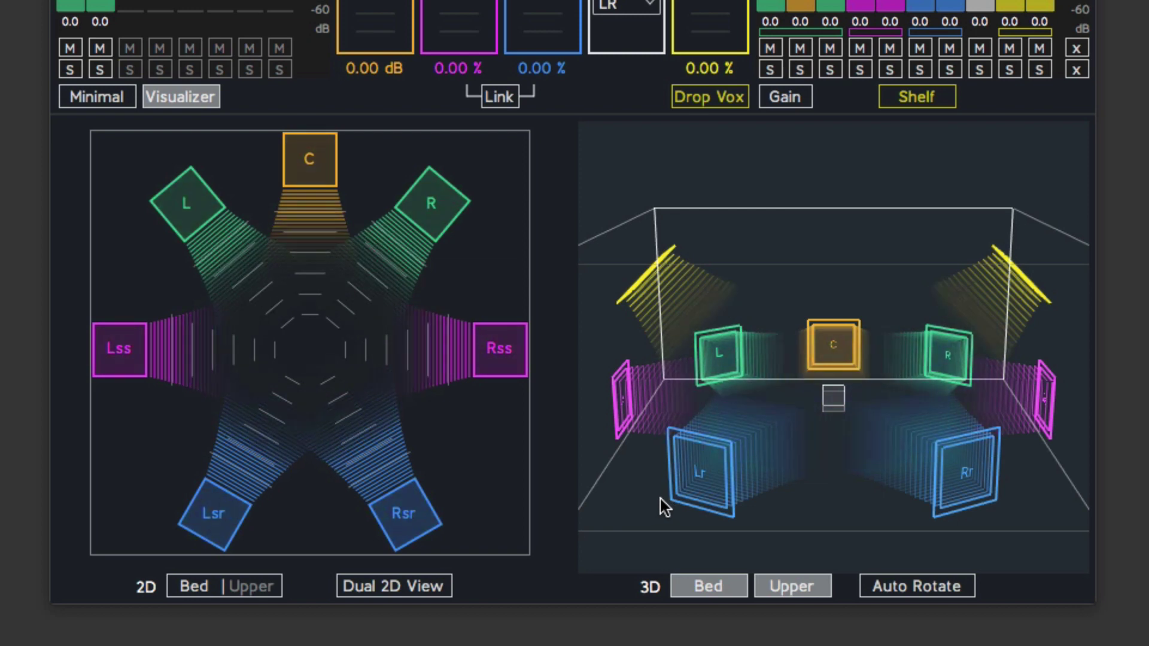
left_click_drag(660, 498, 662, 387)
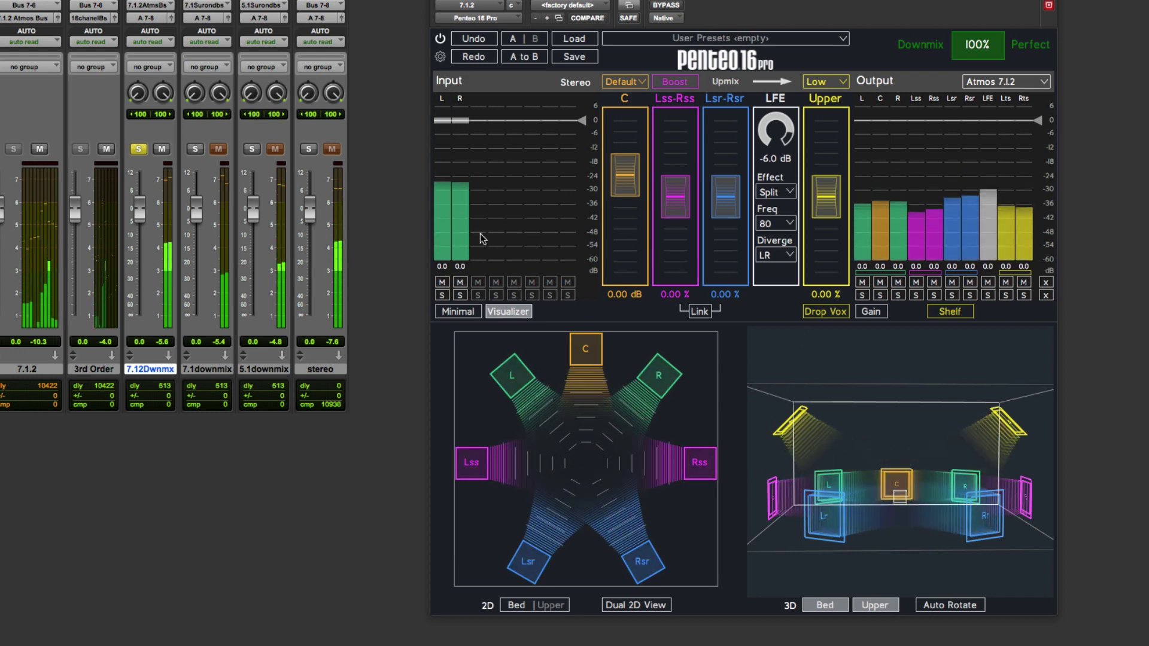
Step: Examine the channel order and channel colour options in the plug-in settings and close them
left_click(440, 57)
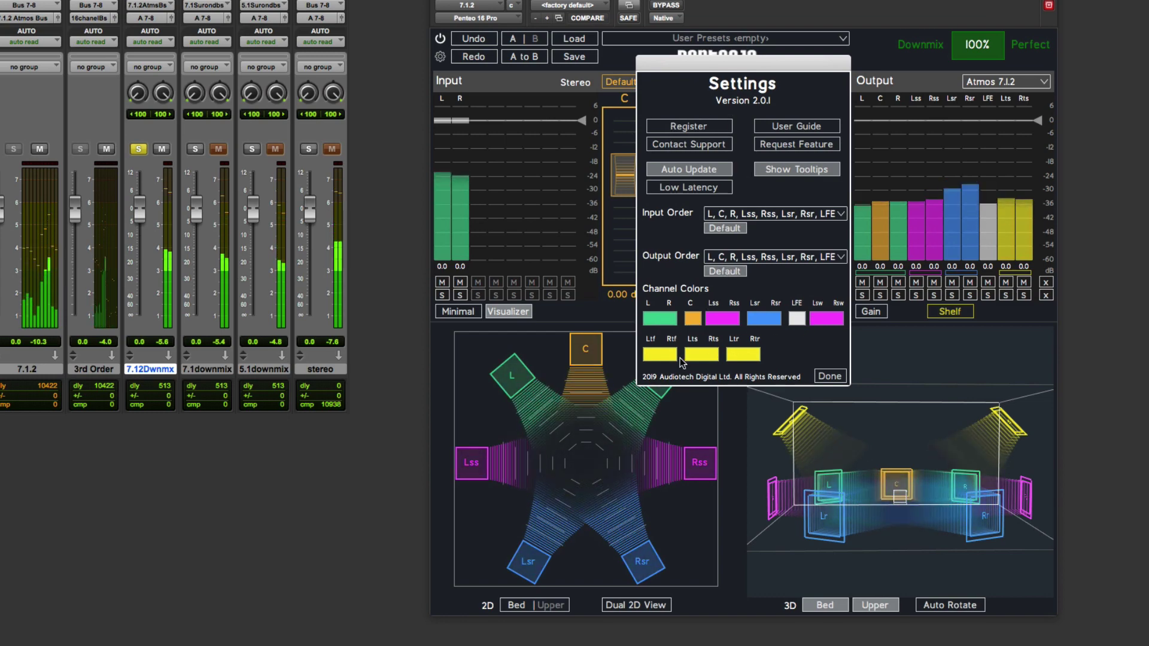
left_click(829, 376)
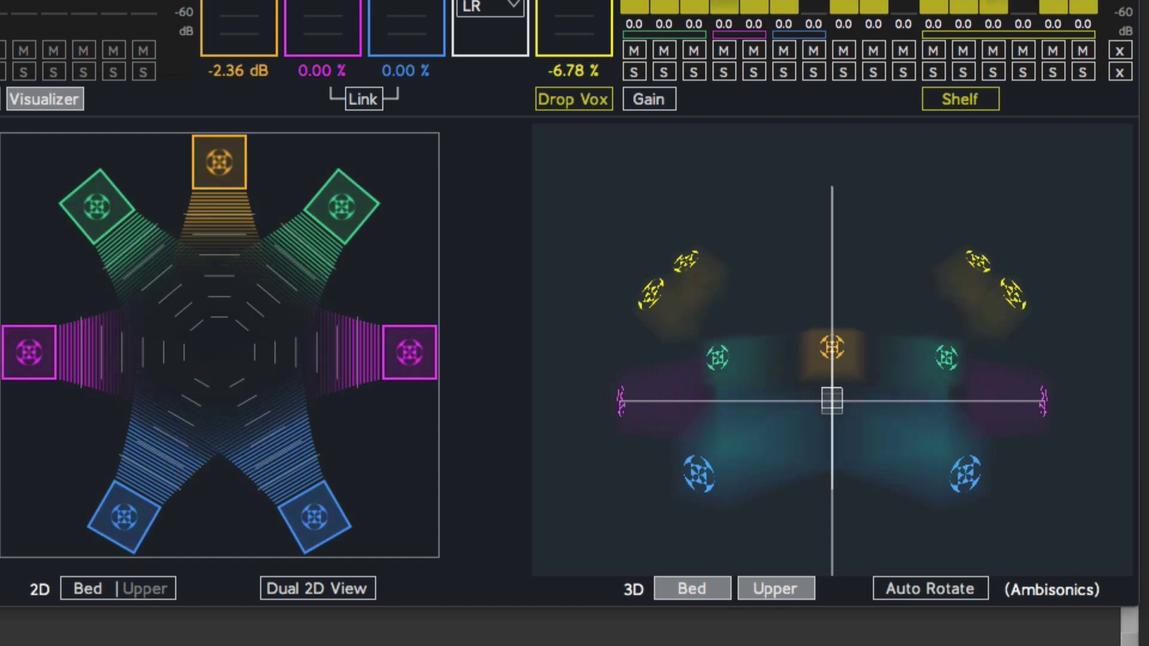
Step: Rotate the Ambisonics 3D view in the 3rd Order instance's Visualizer to inspect the speaker layout
left_click_drag(769, 347, 761, 314)
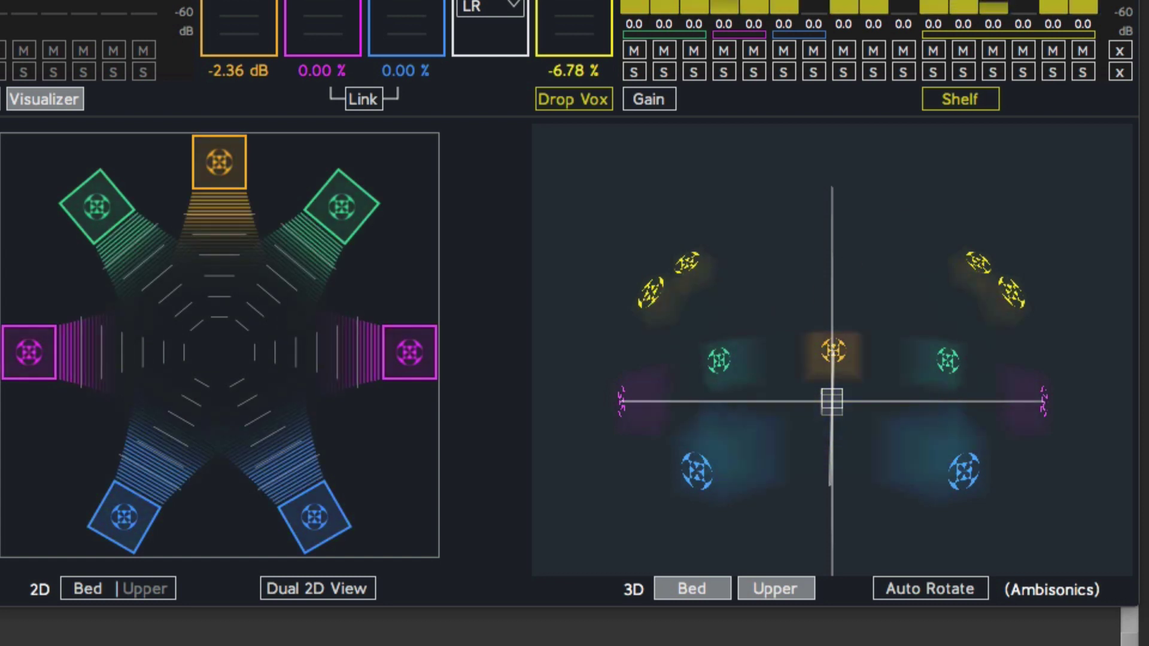
left_click(1054, 1)
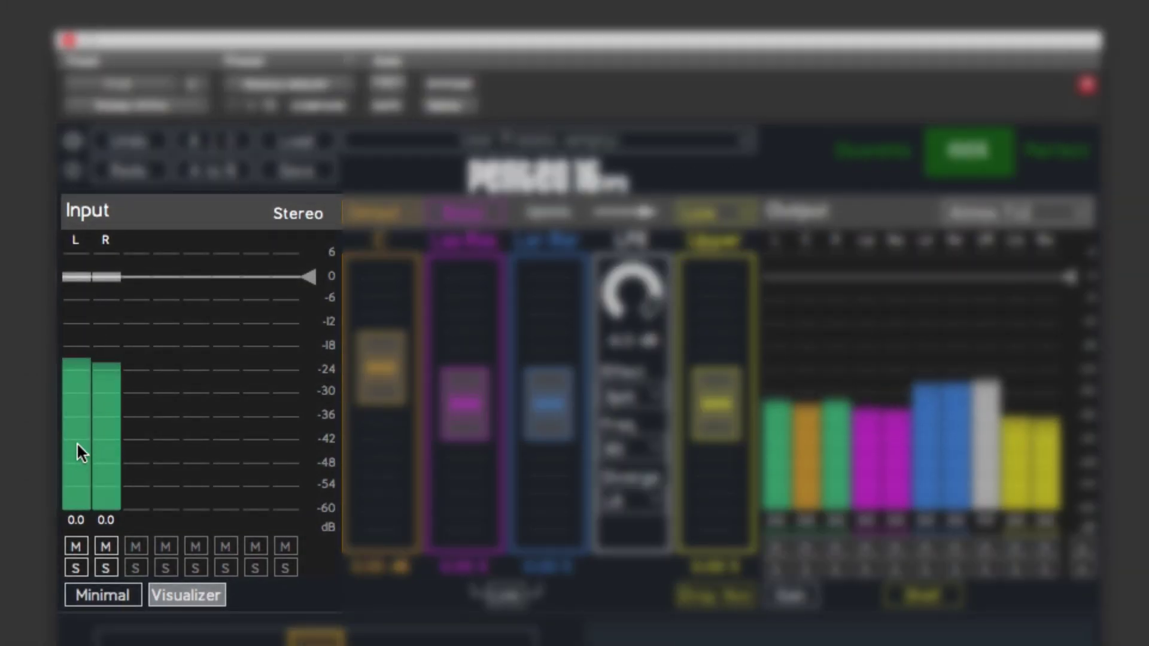
Step: Try lowering the linked stereo input gain to about -22 dB and -13 dB, and reset it to 0 dB
left_click(77, 279)
left_click_drag(77, 282, 164, 292)
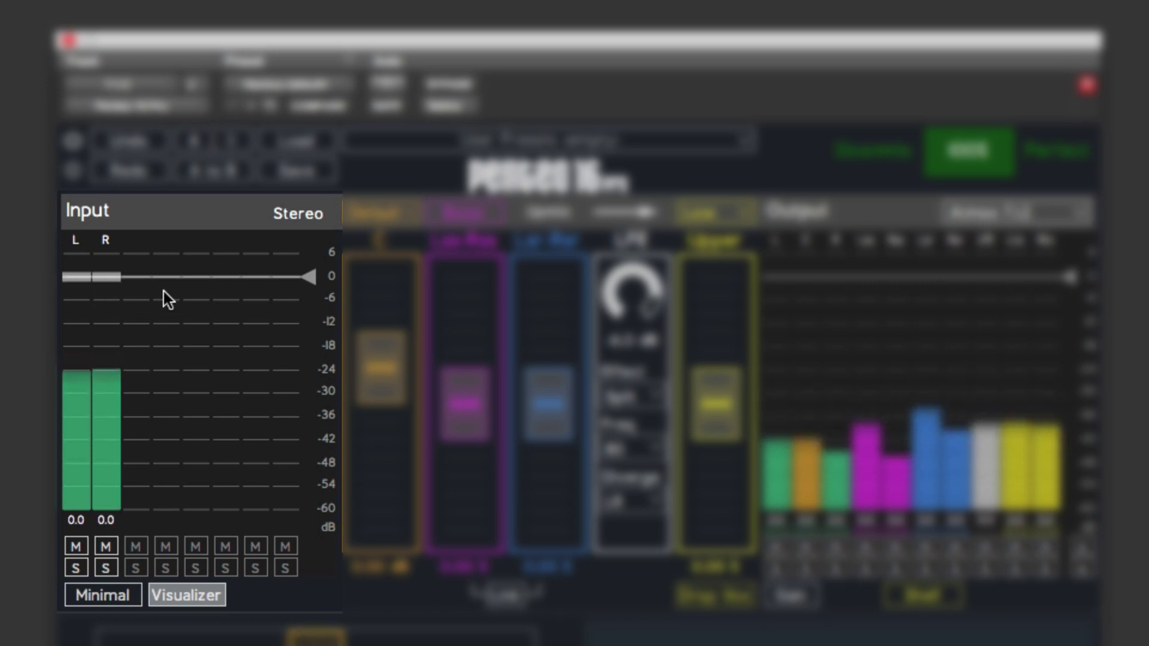
left_click_drag(308, 279, 315, 304)
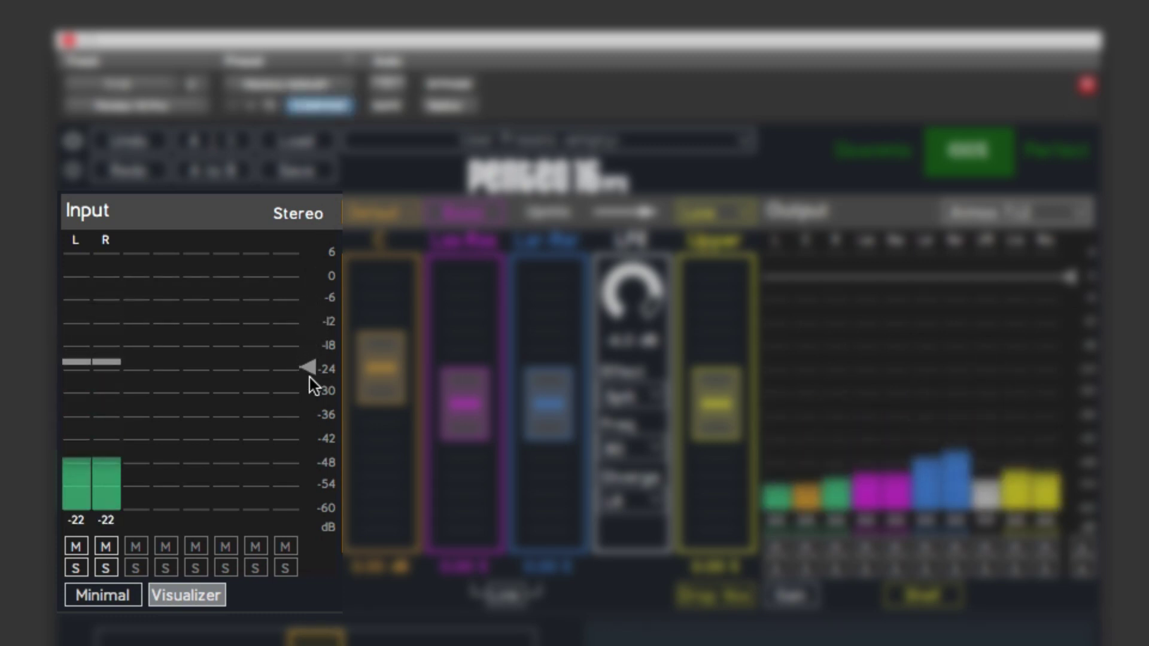
left_click_drag(310, 378, 315, 341)
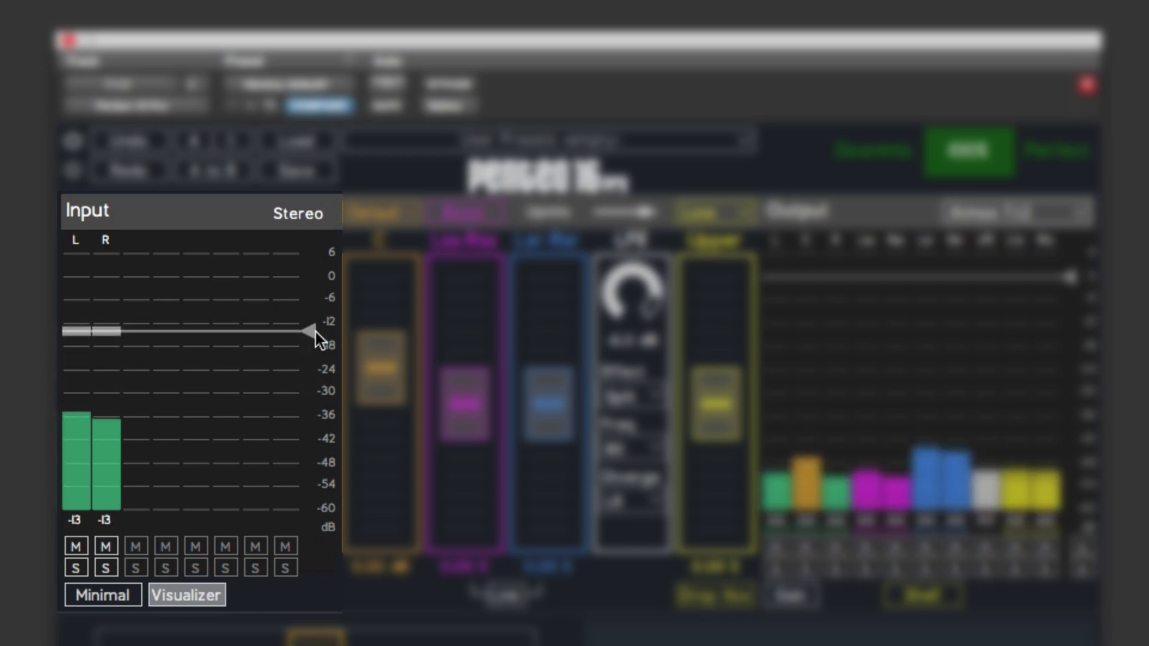
double_click(315, 332)
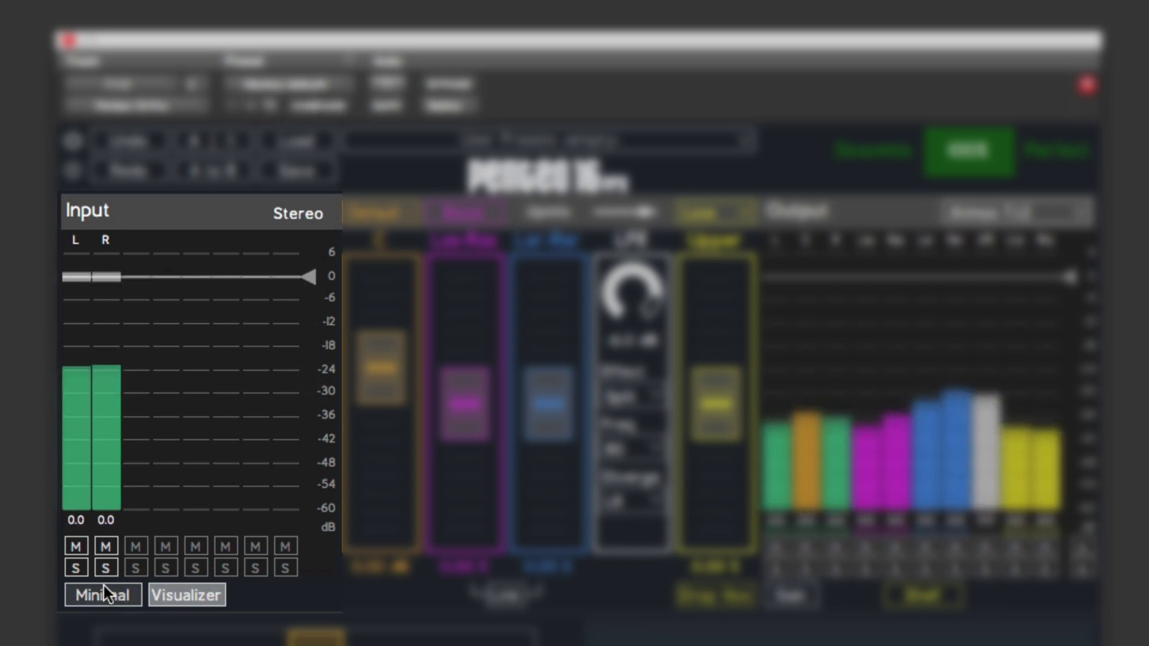
Step: Try soloing and muting the L and R input channels, and restore both to normal
left_click(77, 574)
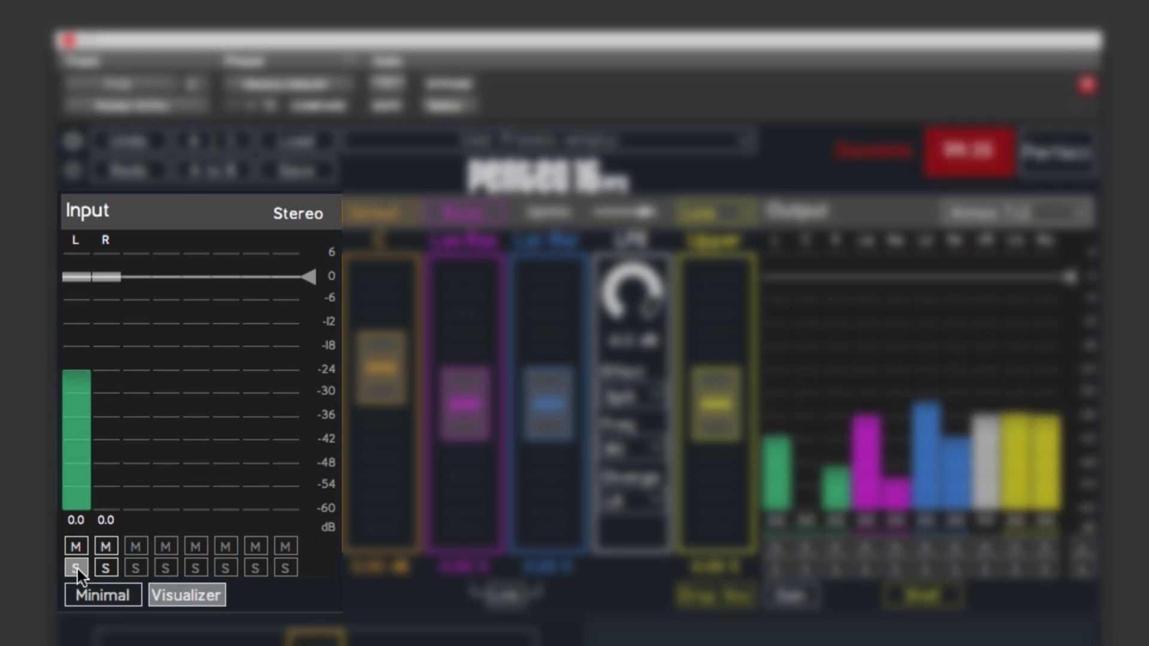
left_click(77, 569)
left_click(78, 547)
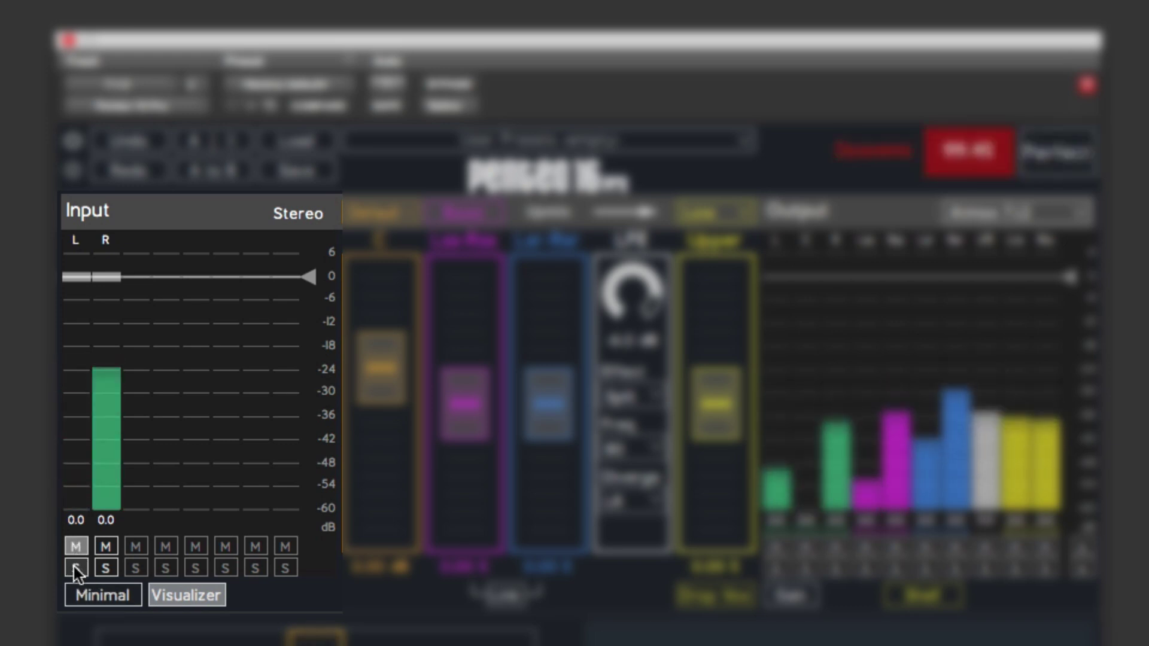
left_click(75, 567)
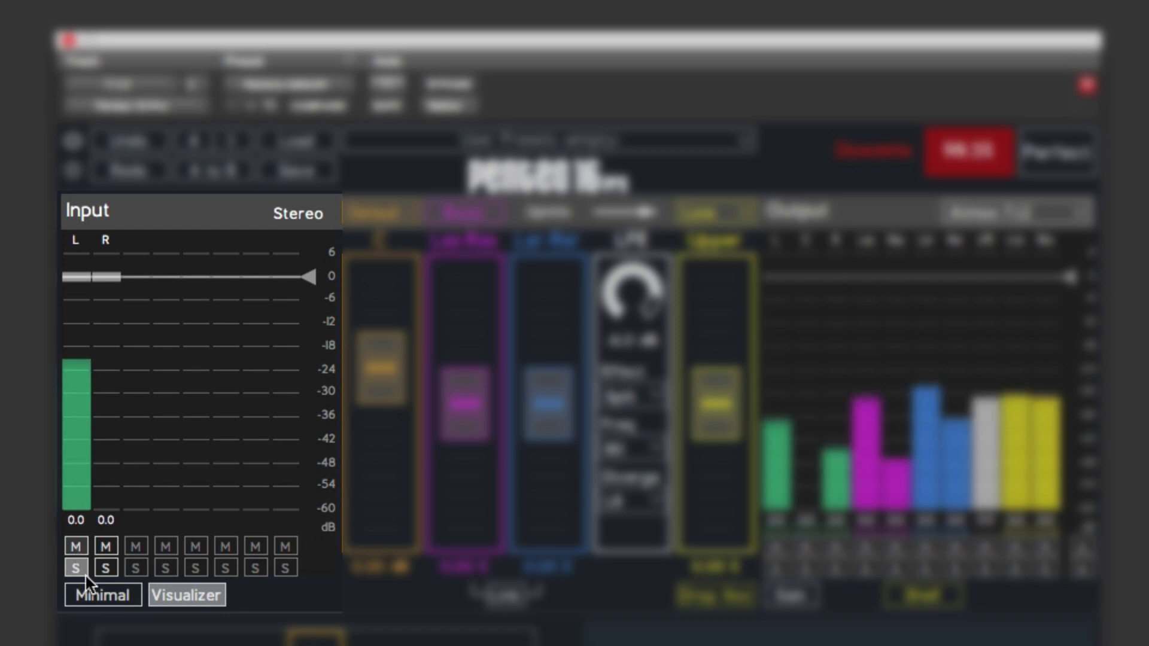
left_click(102, 569)
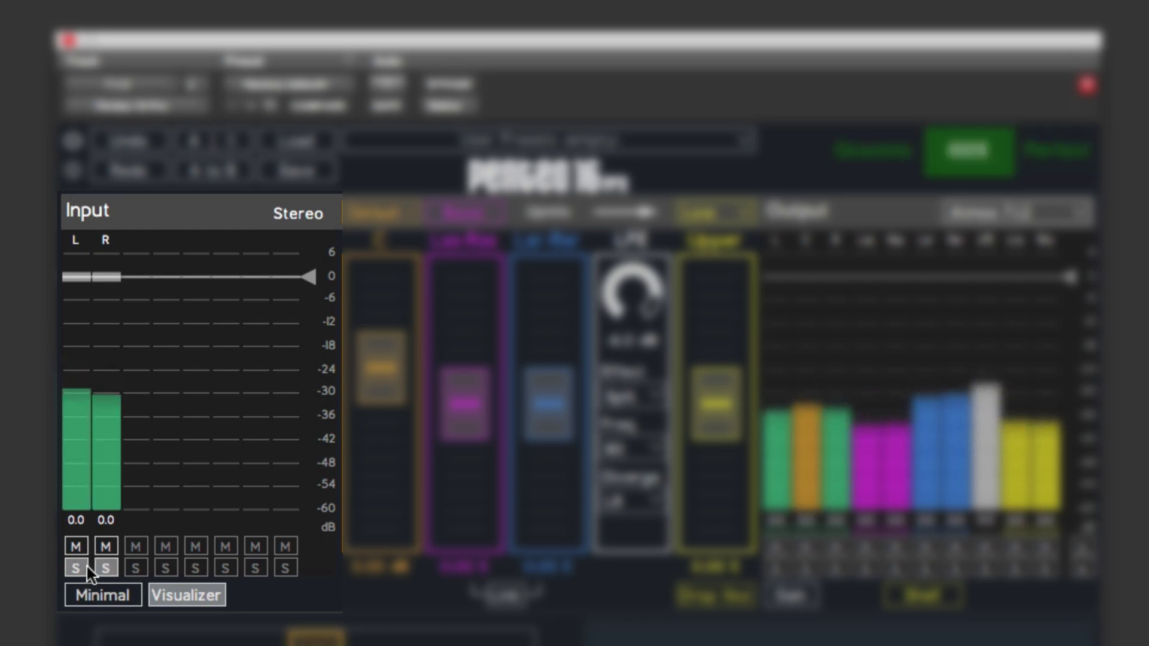
left_click(80, 563)
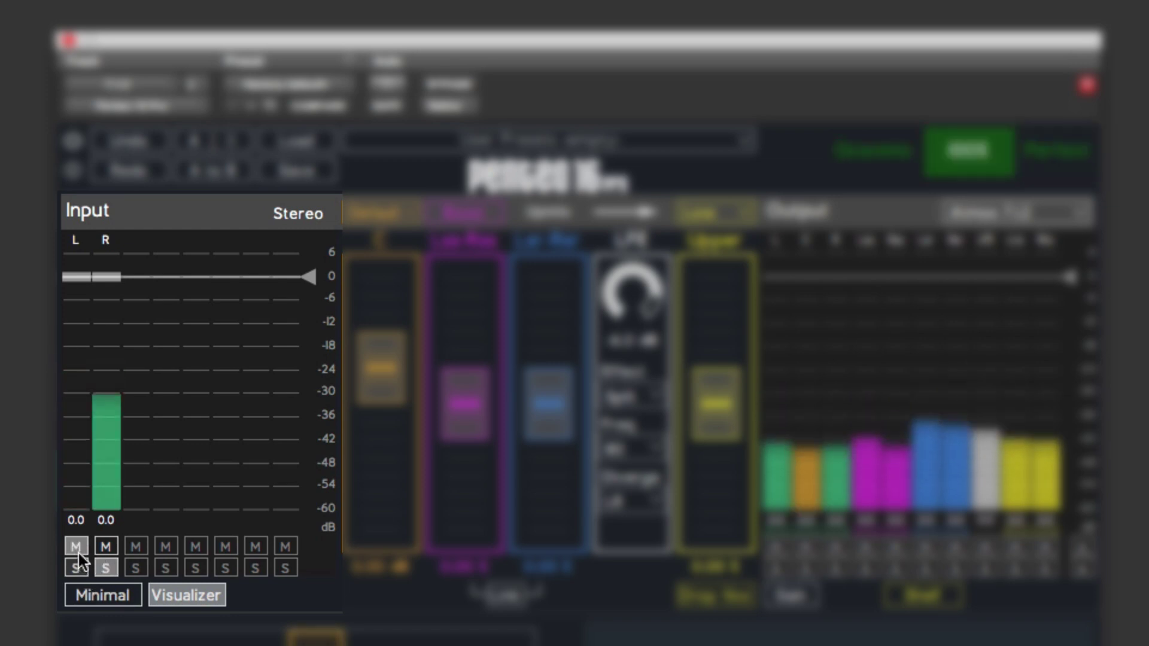
left_click(97, 566)
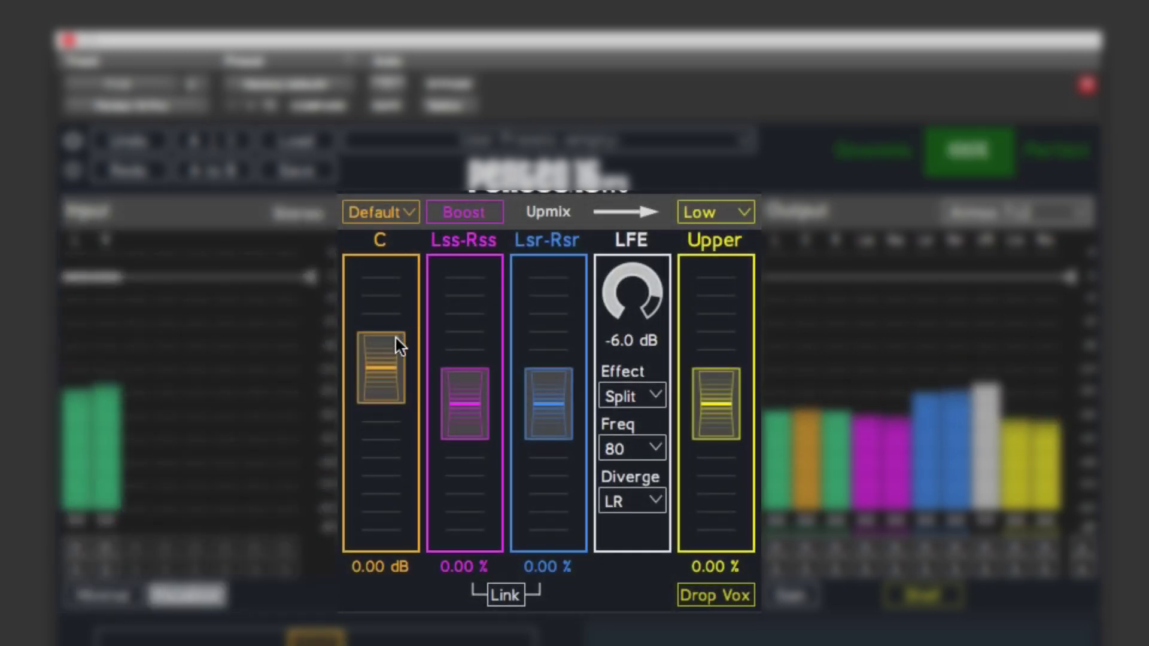
Step: Try different center channel fader levels, reset the fader to 0 dB and view the center mode options, keeping Default
mouse_move(388, 363)
left_mouse_down()
mouse_move(389, 398)
mouse_move(389, 354)
left_mouse_up()
left_click_drag(390, 379, 392, 372)
double_click(391, 372)
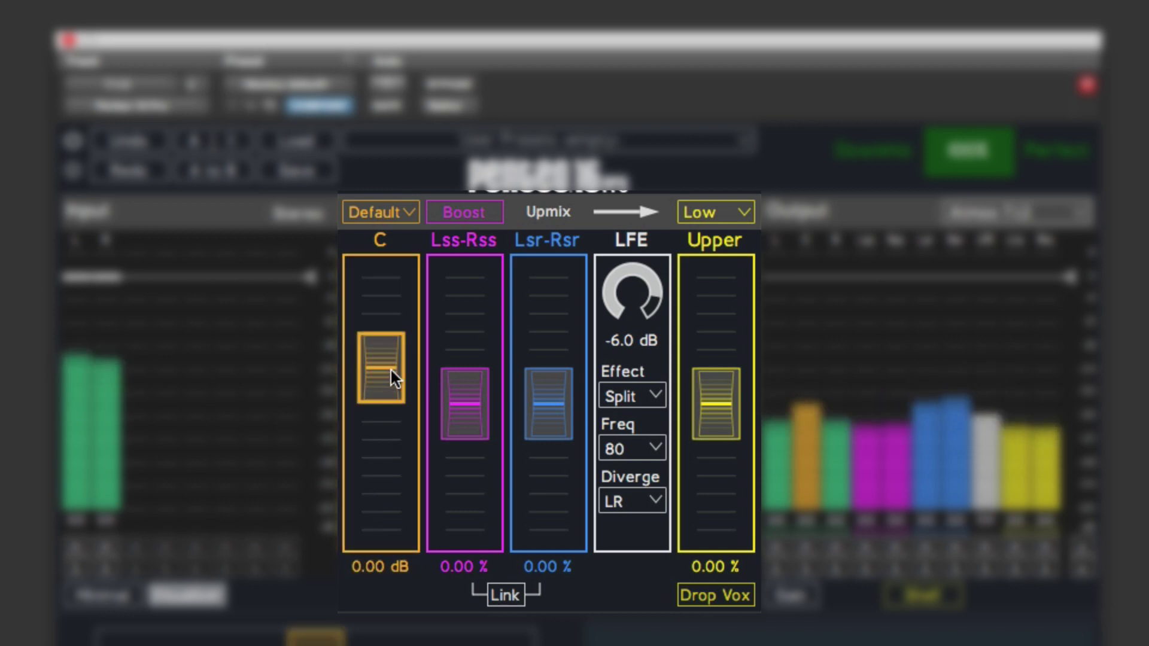
left_click(413, 214)
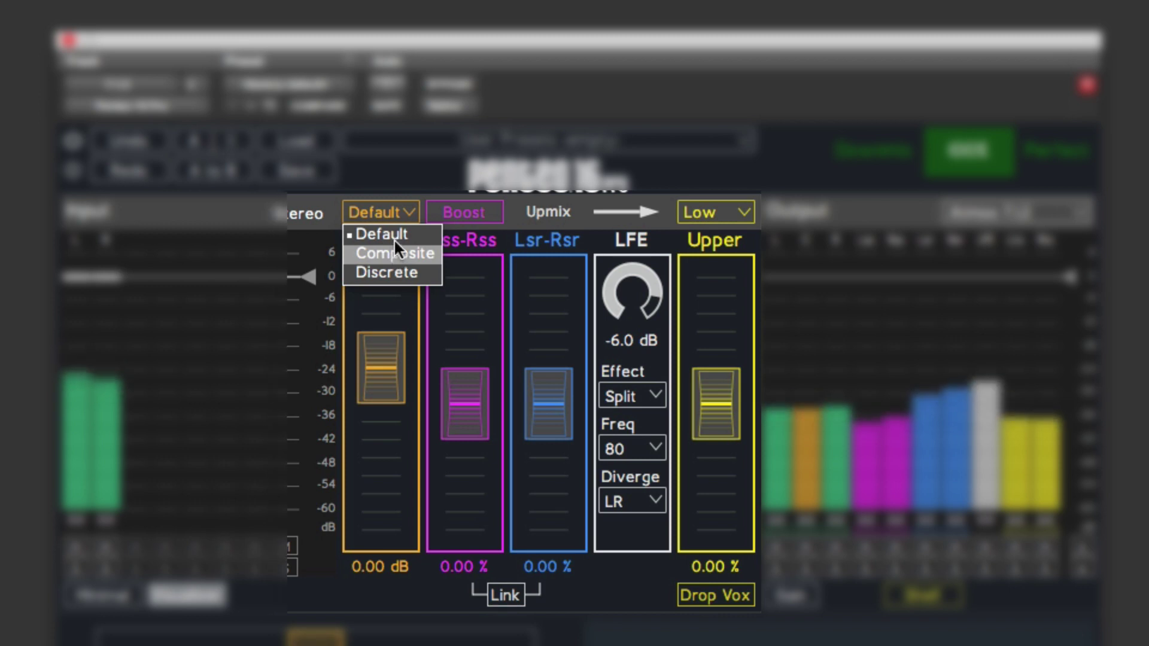
left_click(385, 213)
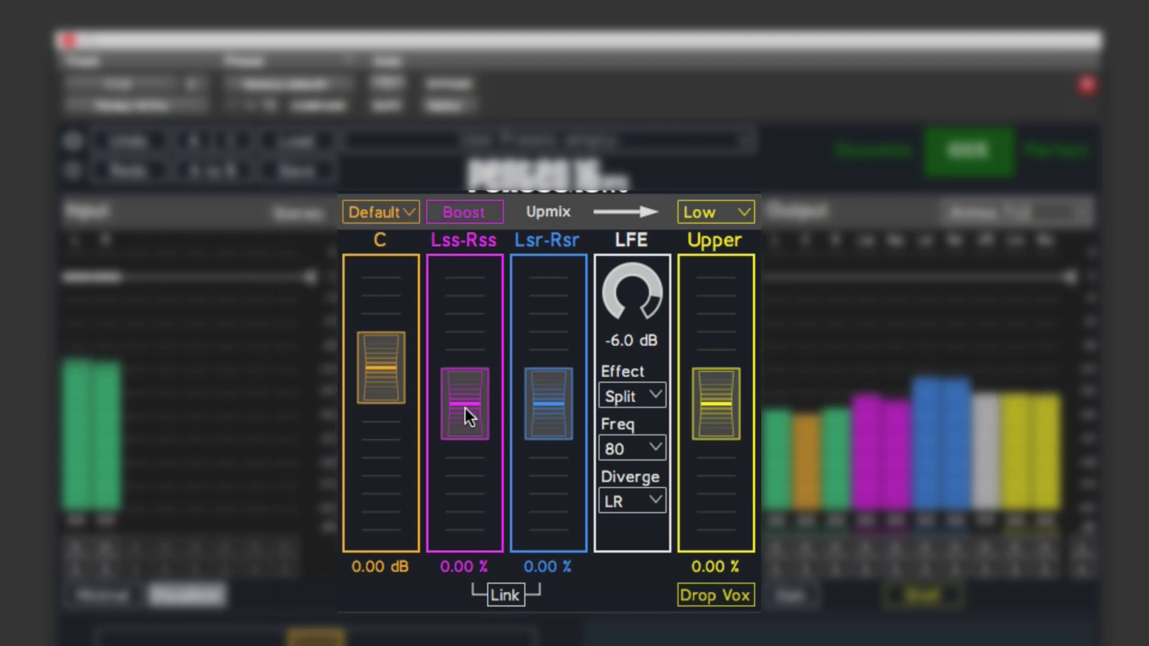
Step: Try the Lsr-Rsr fader at about 73 % and -50 %, reset it to 0 %, and try the Lss-Rss Boost option
mouse_move(465, 409)
left_mouse_down()
mouse_move(472, 440)
mouse_move(476, 312)
mouse_move(474, 447)
mouse_move(472, 412)
left_mouse_up()
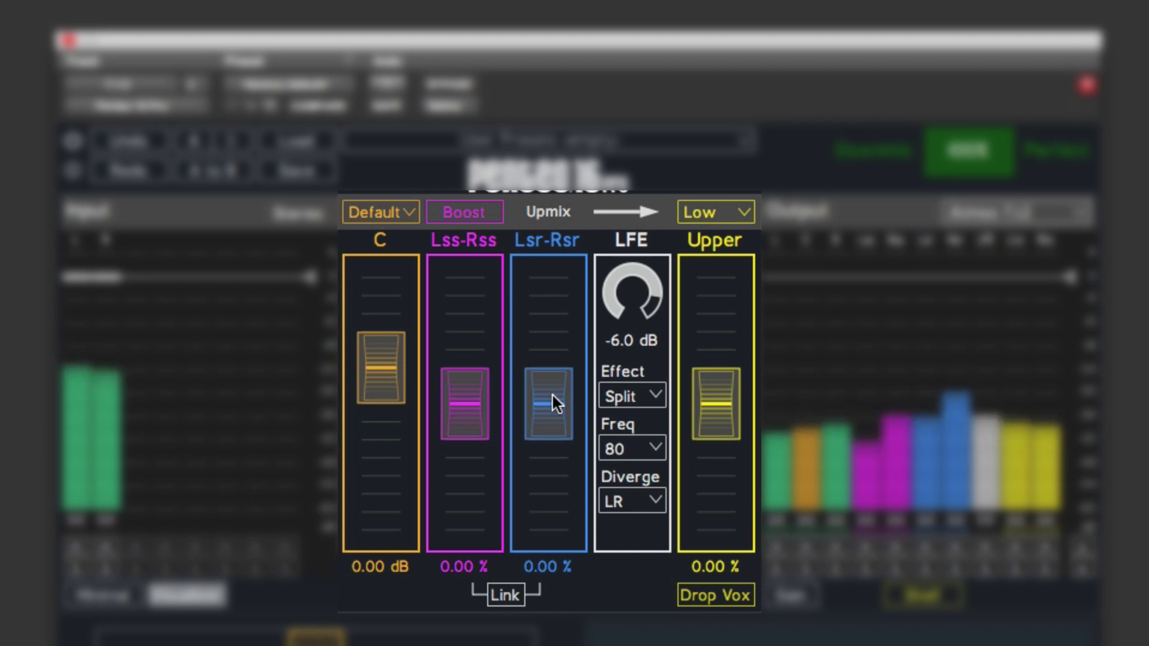
left_click_drag(552, 395, 552, 289)
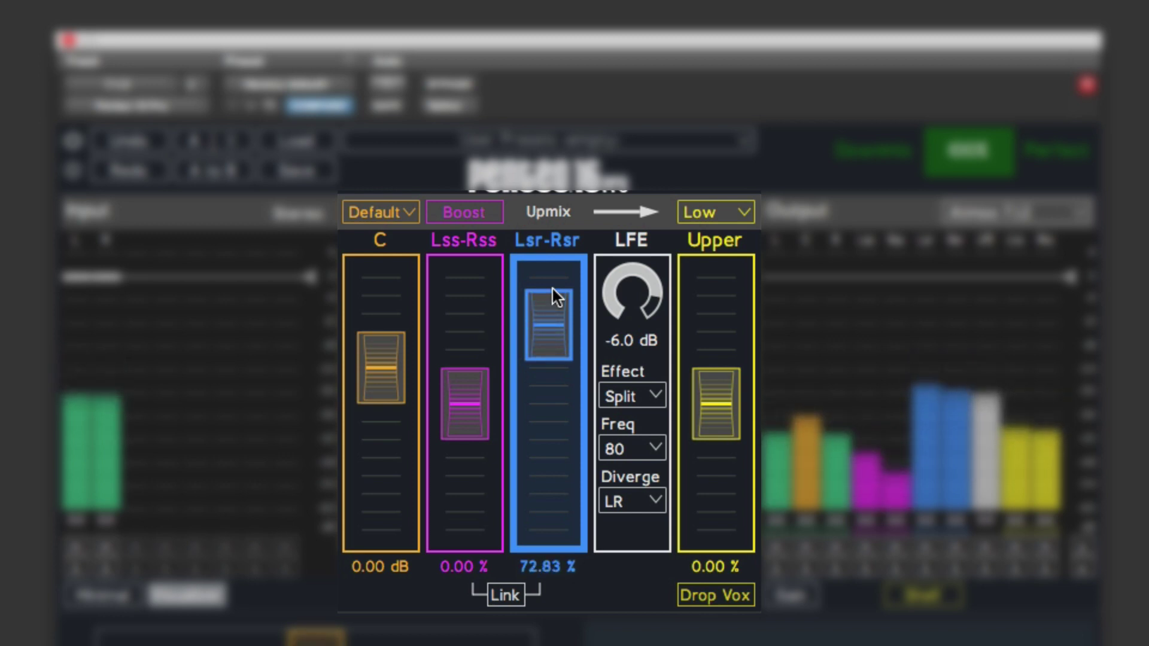
left_click_drag(552, 290, 548, 472)
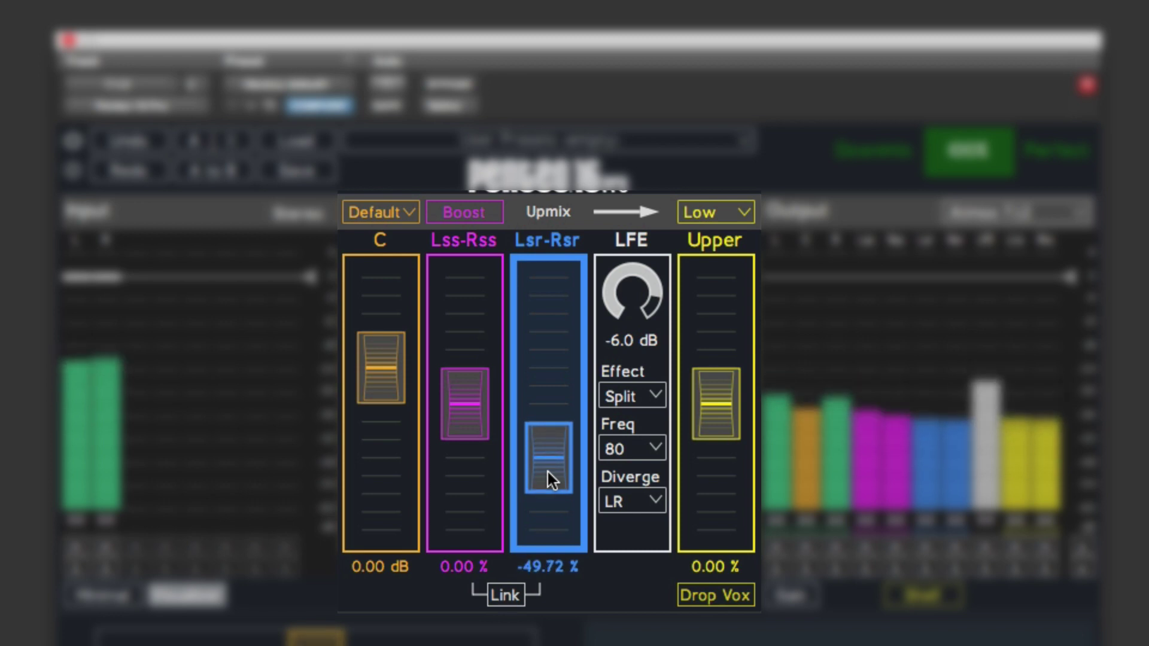
left_click_drag(547, 473, 548, 472)
double_click(547, 470)
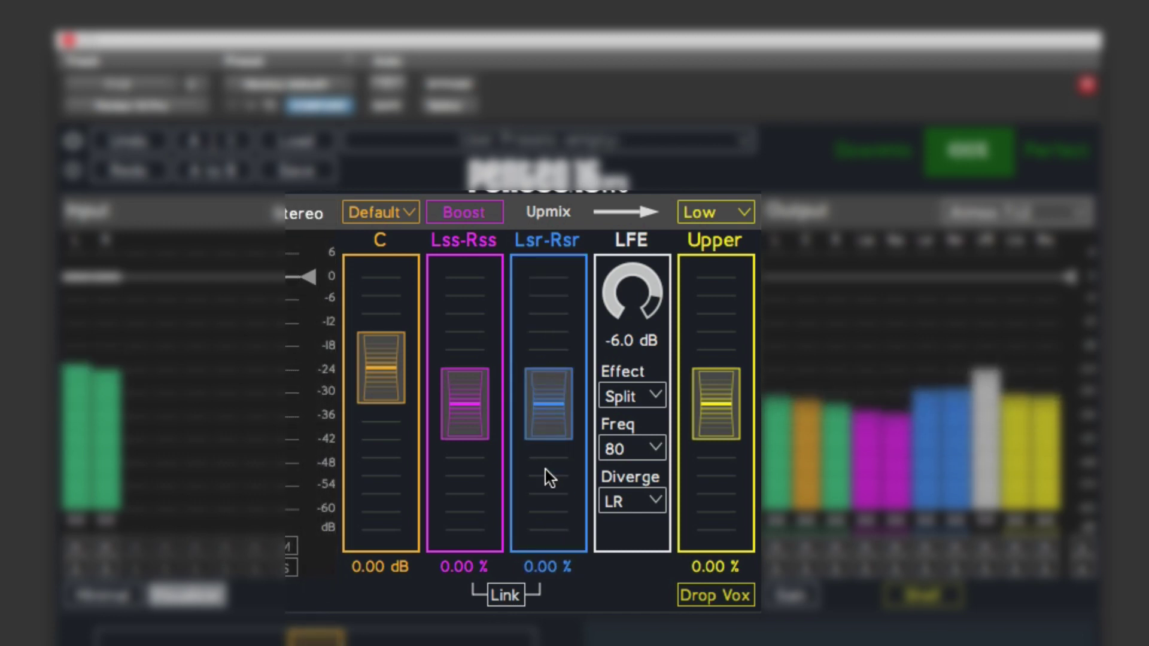
left_click(472, 214)
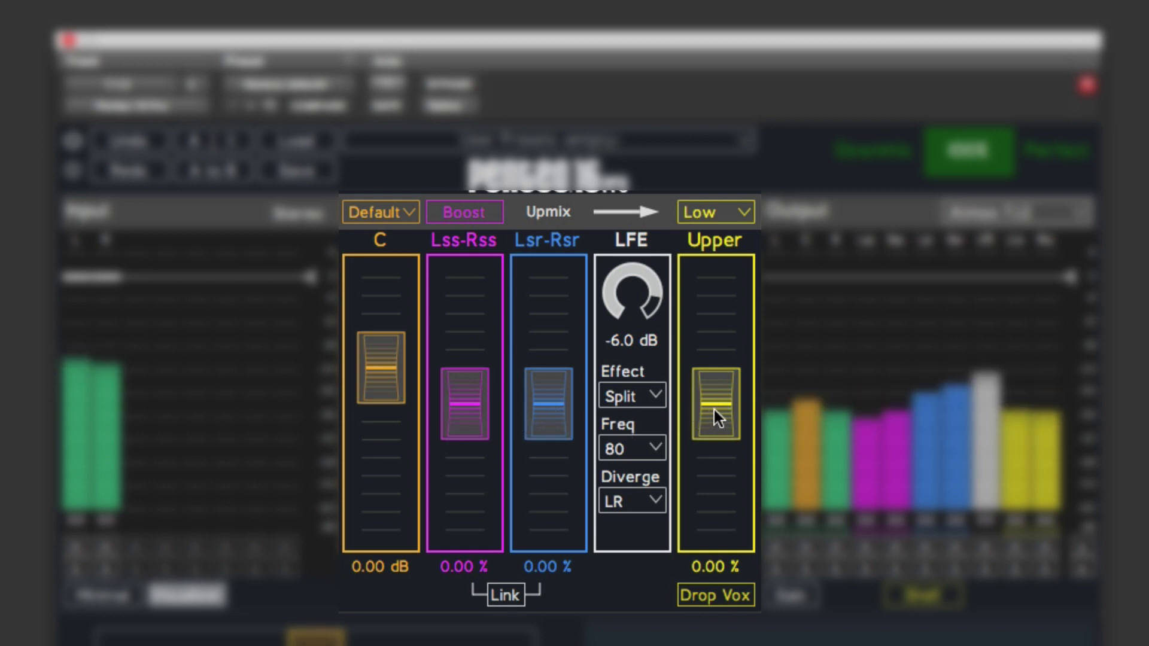
Step: Try moving the Upper fader and reset it to 0 %, view the upper mode options keeping Low, and try the Drop Vox option
mouse_move(713, 407)
left_mouse_down()
mouse_move(724, 303)
mouse_move(731, 475)
mouse_move(722, 391)
left_mouse_up()
double_click(722, 392)
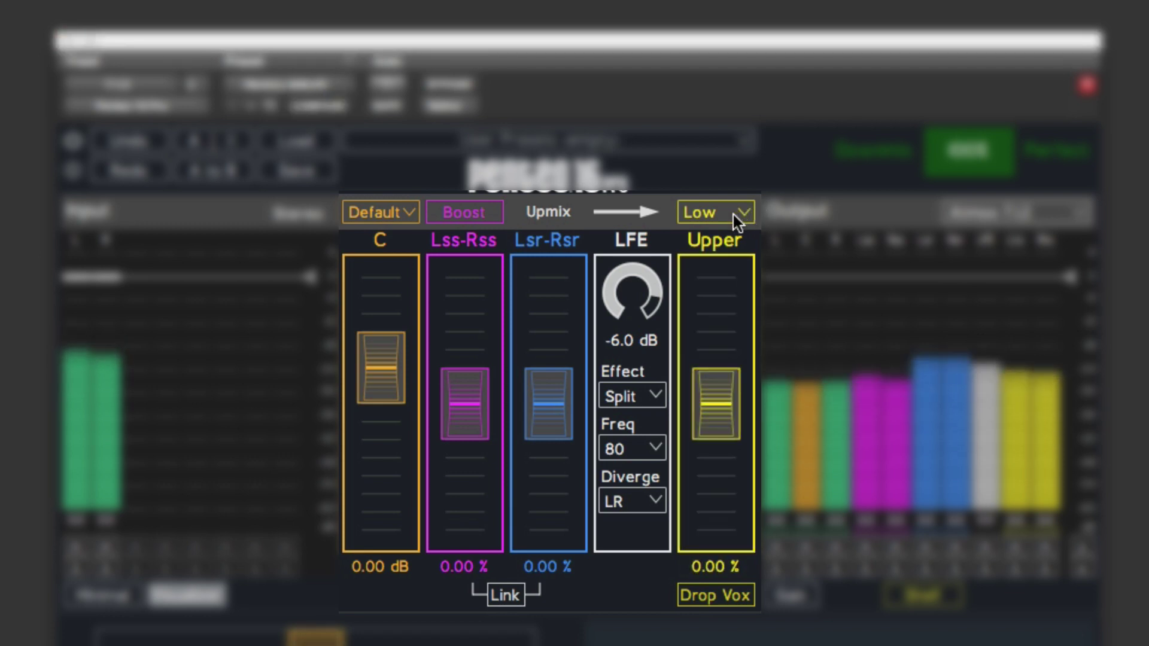
left_click(734, 214)
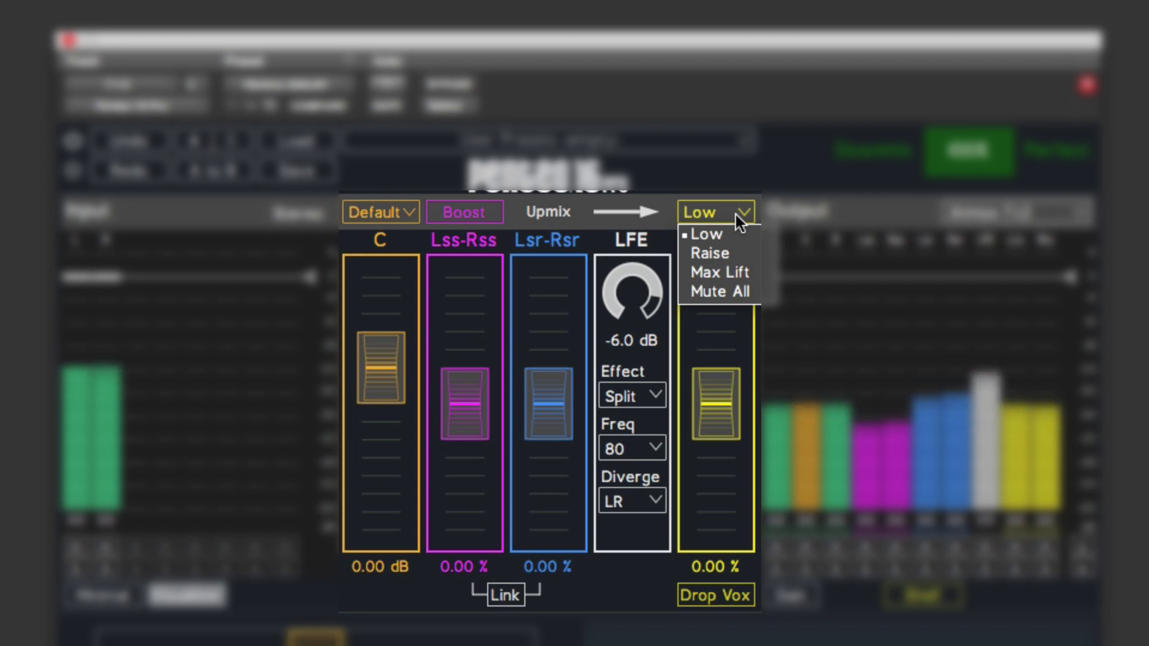
left_click(735, 214)
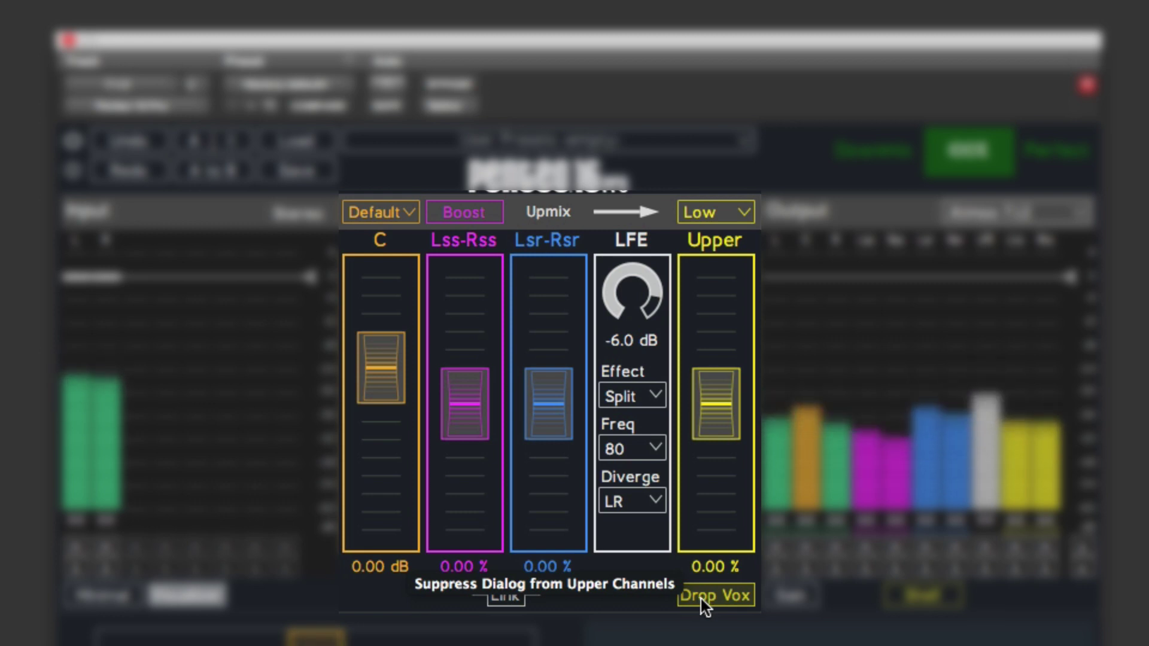
left_click(701, 599)
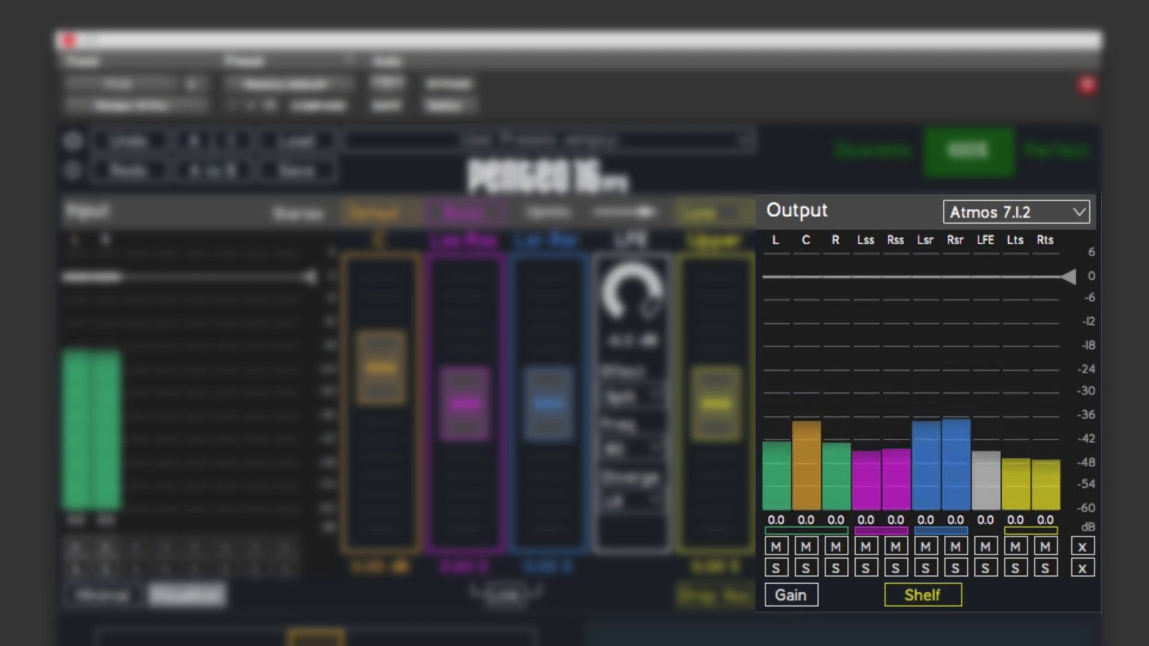
Step: Try soloing the L, C and R output channels one after another, clearing each solo
left_click(774, 570)
left_click(774, 572)
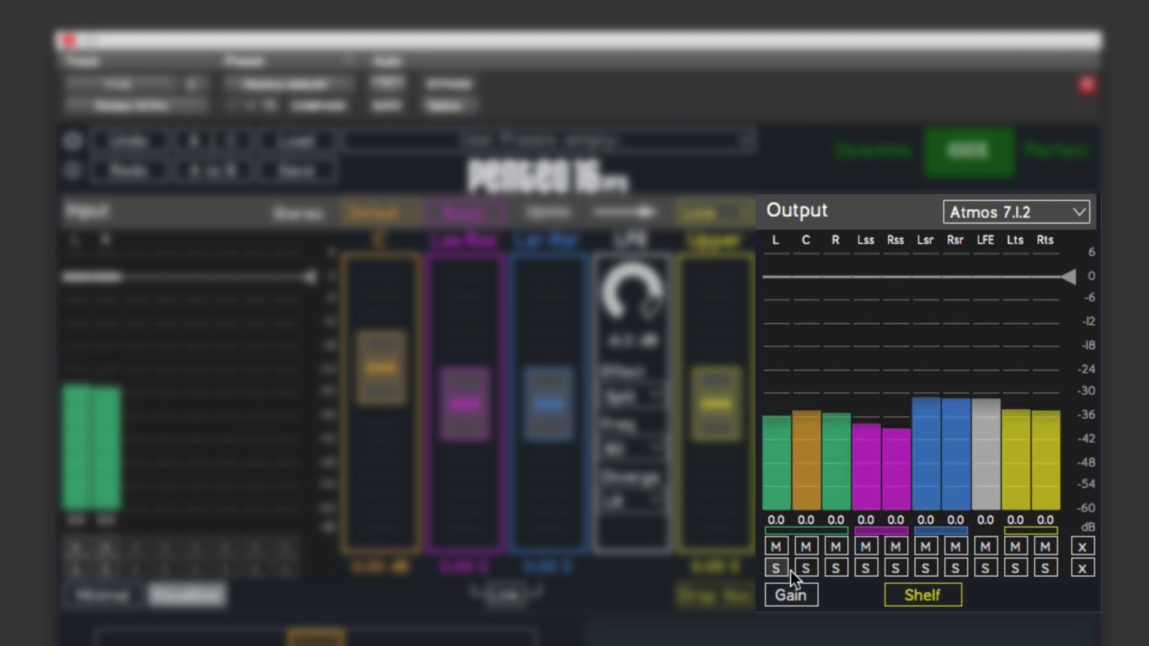
left_click(803, 572)
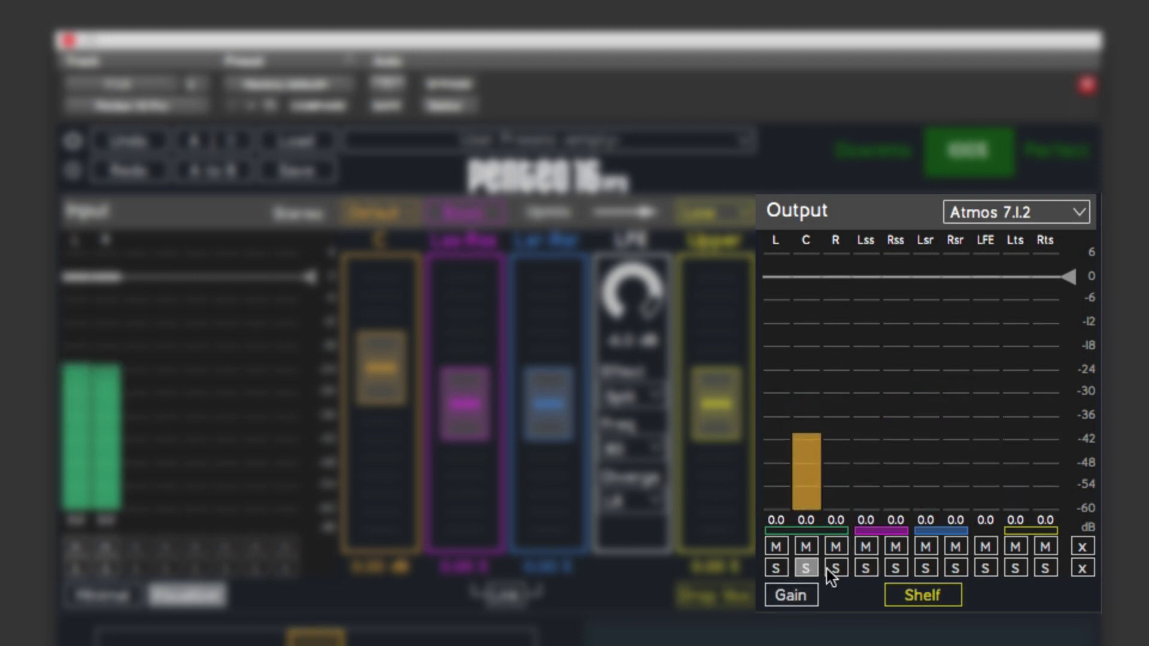
left_click(807, 569)
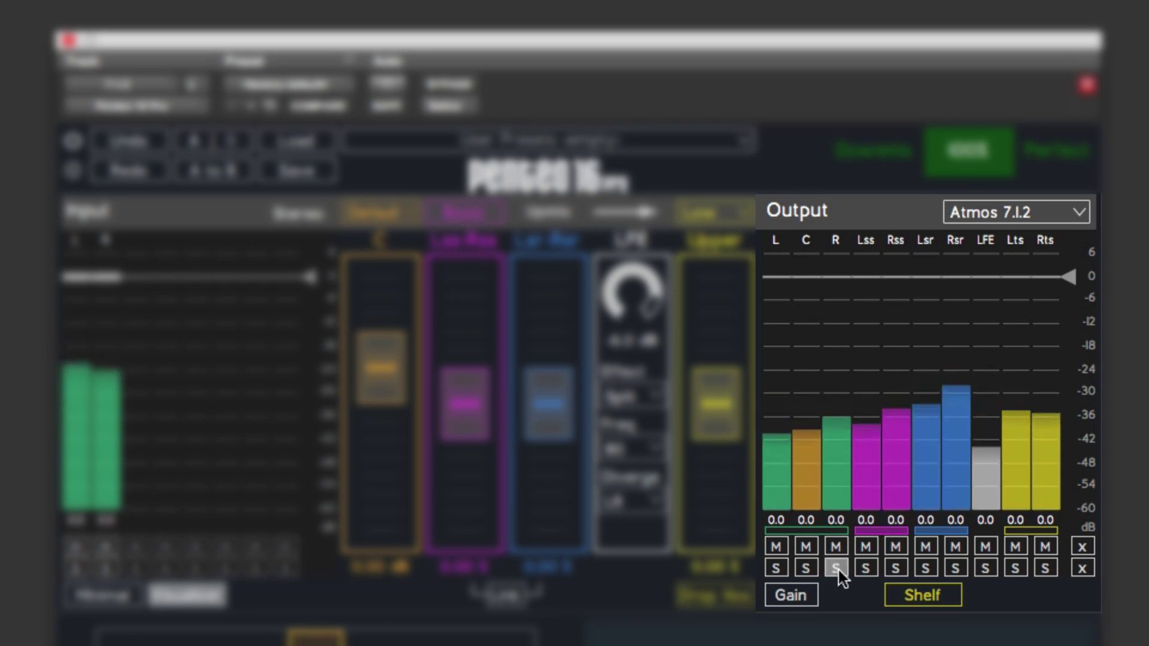
left_click(838, 570)
left_click(838, 570)
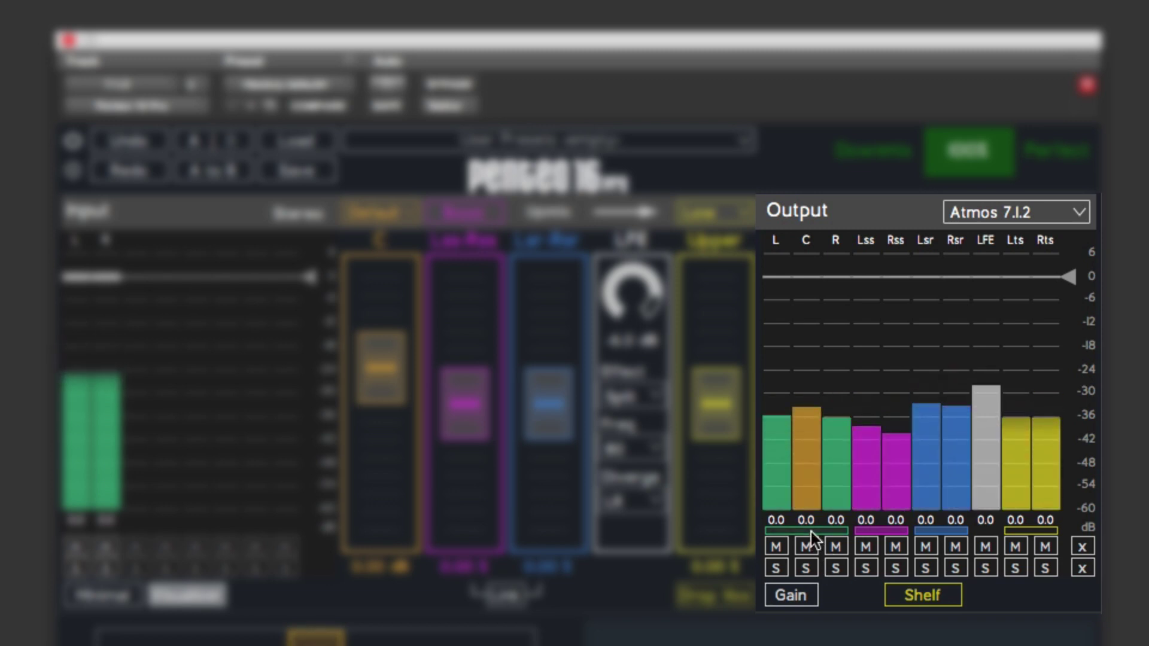
Step: Try soloing the linked L-C-R, Lss-Rss, Lsr-Rsr and Lts-Rts output groups in turn, clearing each solo
left_click(781, 569)
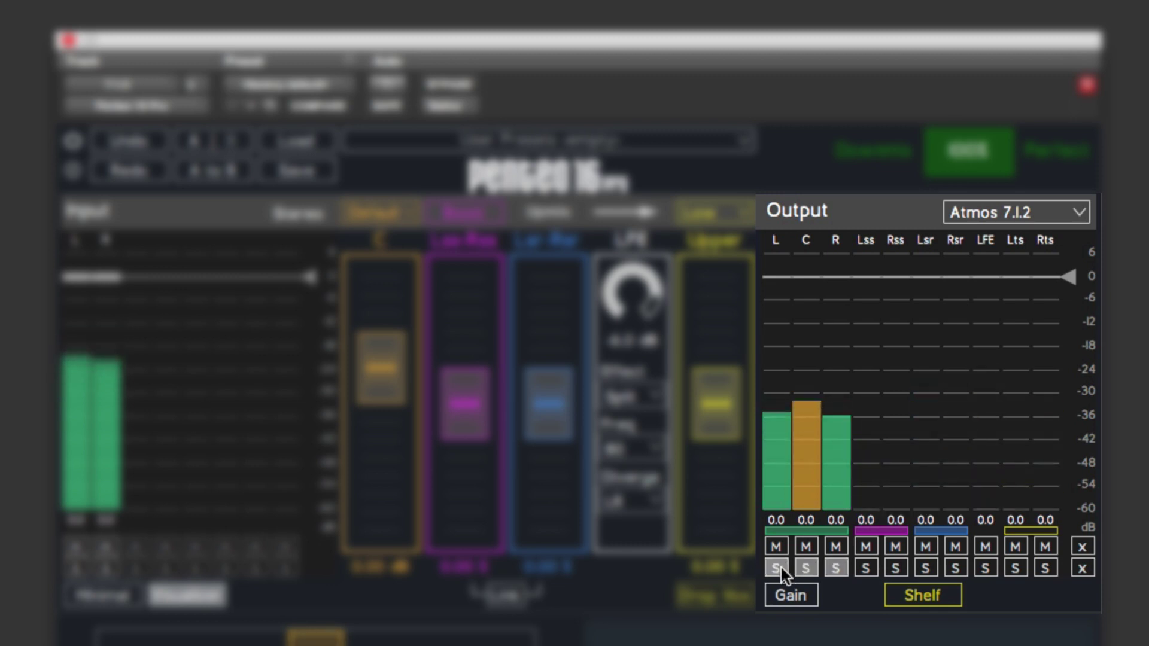
left_click(782, 569)
left_click(868, 567)
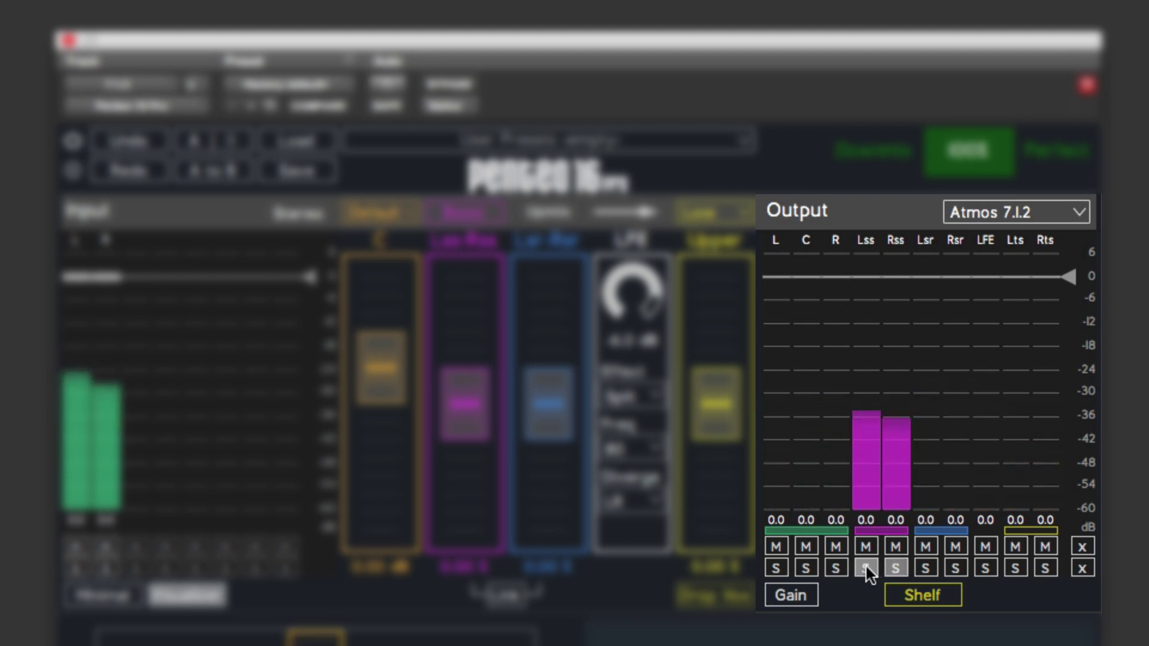
left_click(924, 569)
left_click(924, 569)
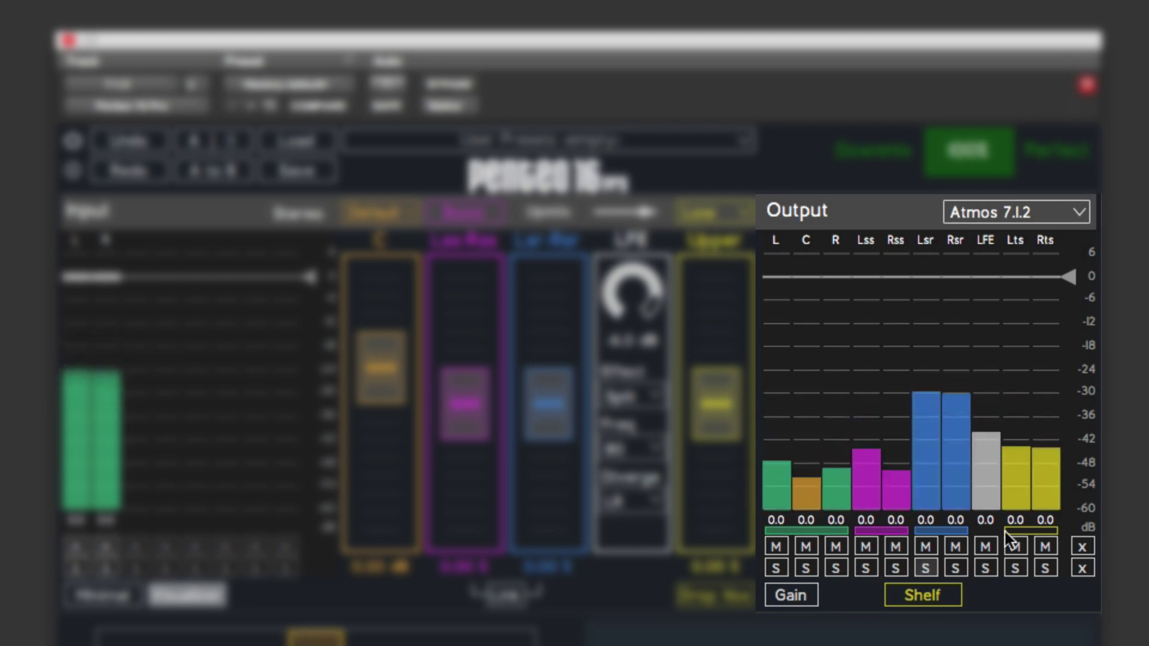
left_click(1014, 570)
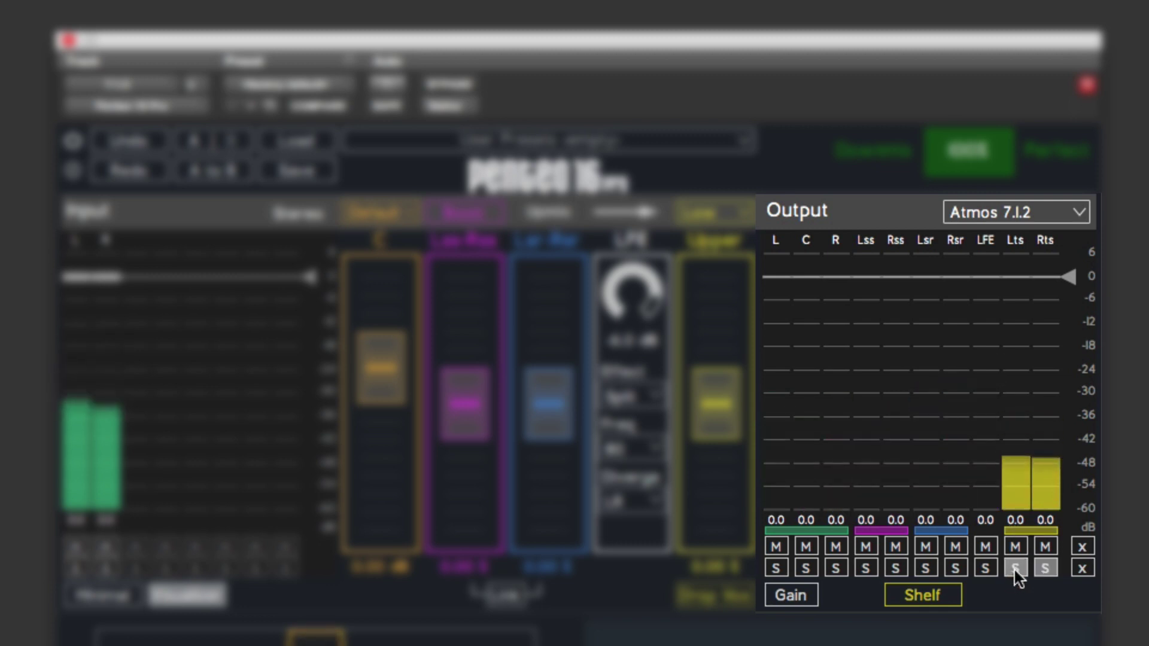
left_click(1014, 570)
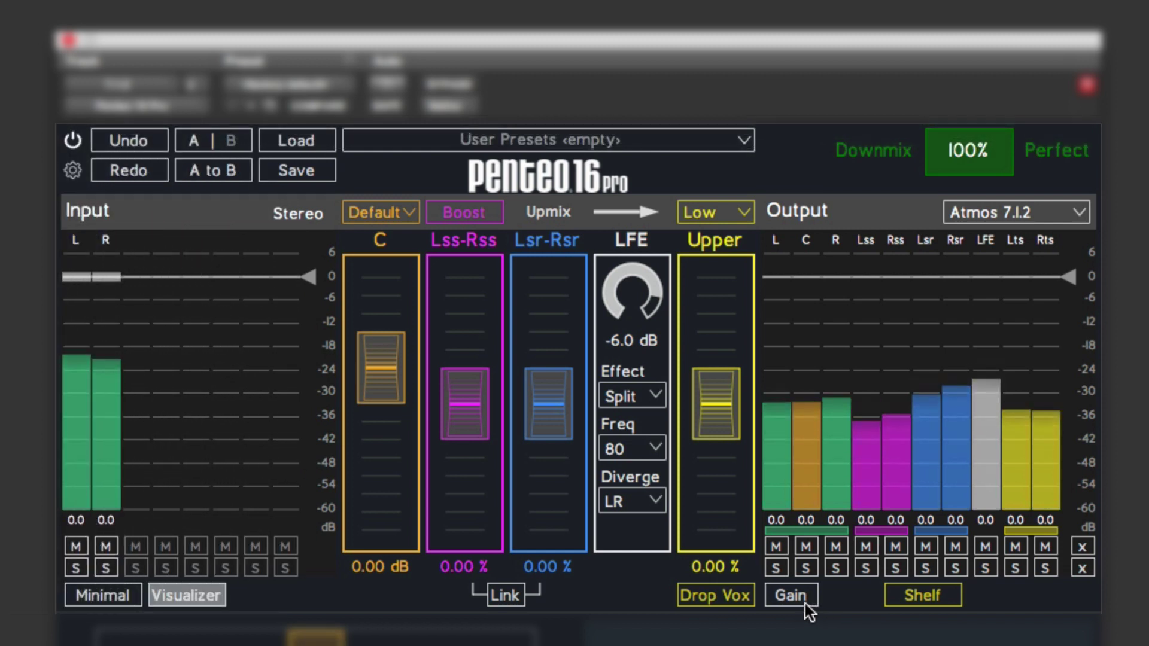
Step: Enable the individual output channel gain controls, try lowering the L output gain to about -11 dB, and reset it to 0 dB
left_click(790, 595)
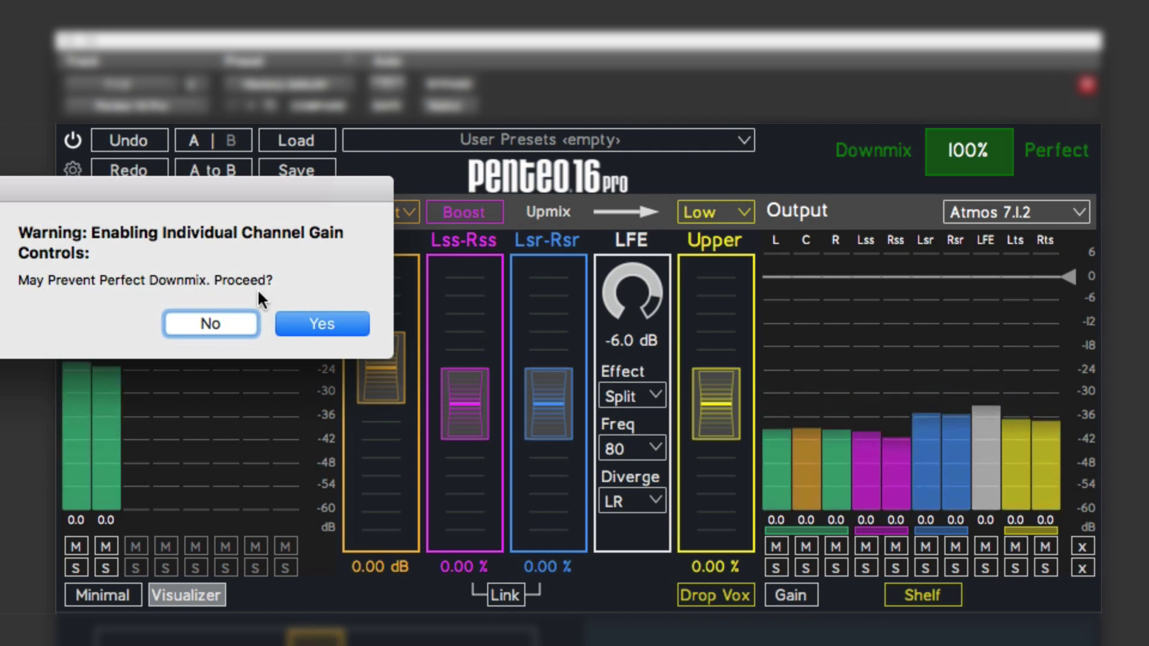
left_click(314, 322)
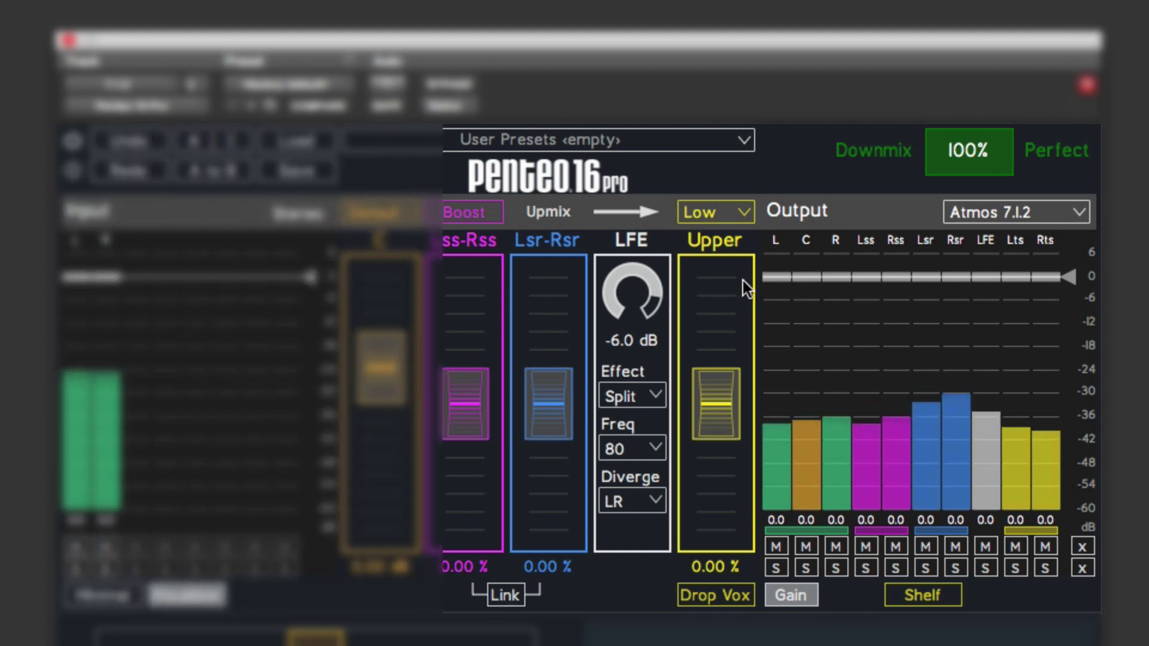
left_click_drag(776, 278, 774, 321)
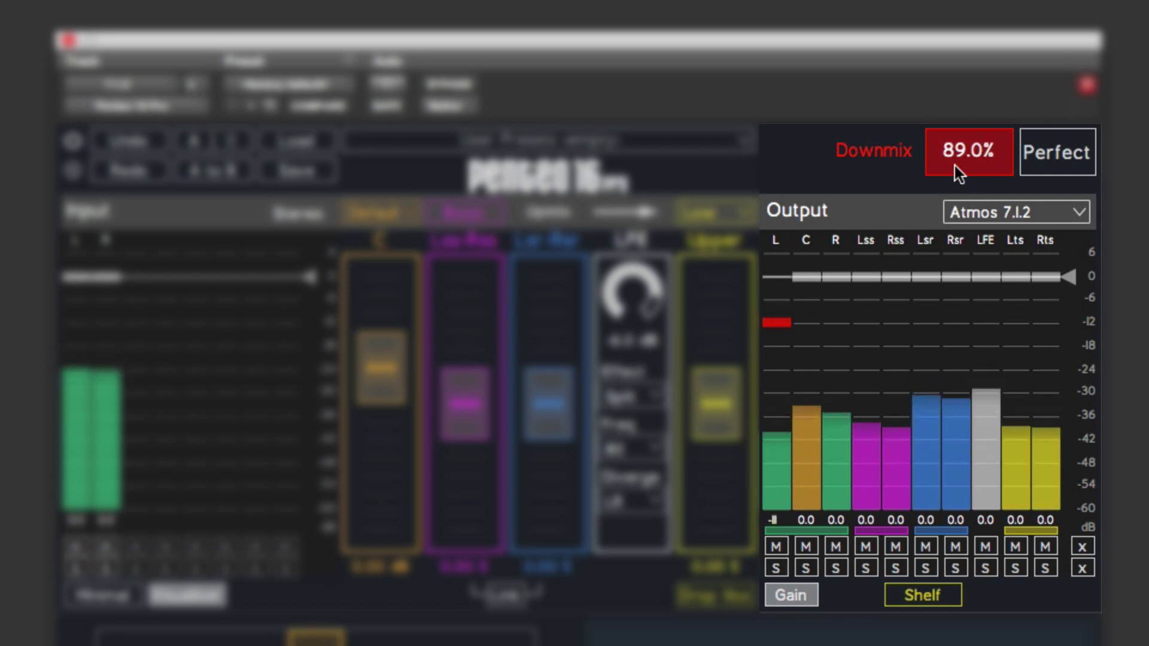
double_click(781, 322)
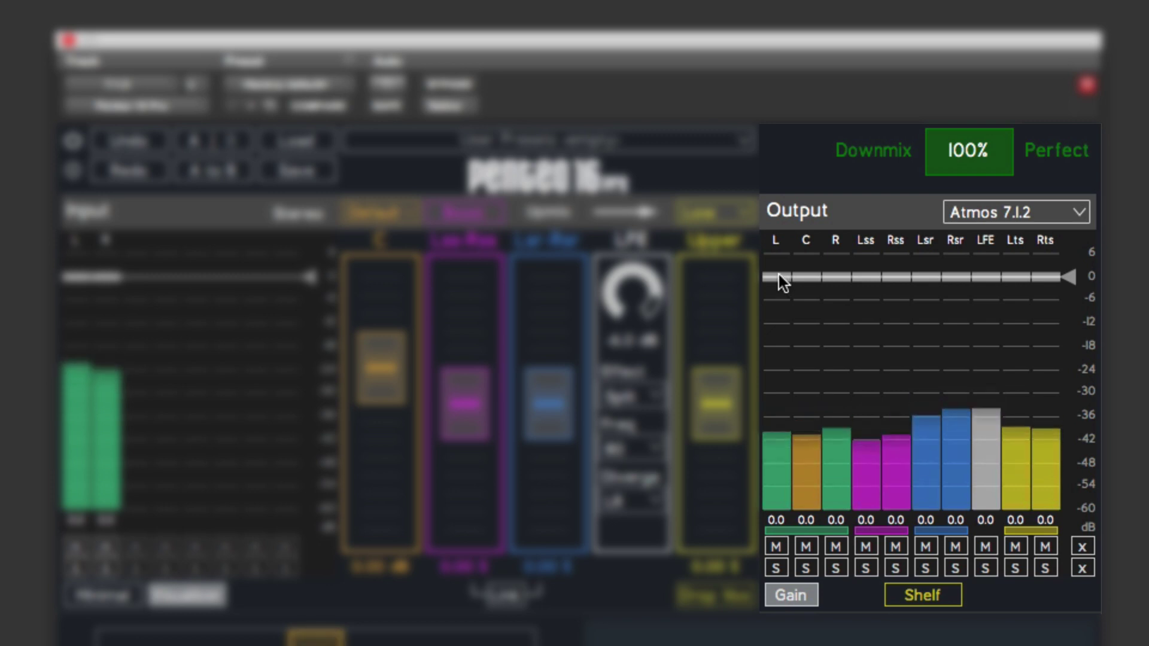
Step: Try the L output gain at about -8.9 dB and -20 dB, reset it to 0 dB, and disable the individual channel gain controls
left_click_drag(779, 275, 777, 310)
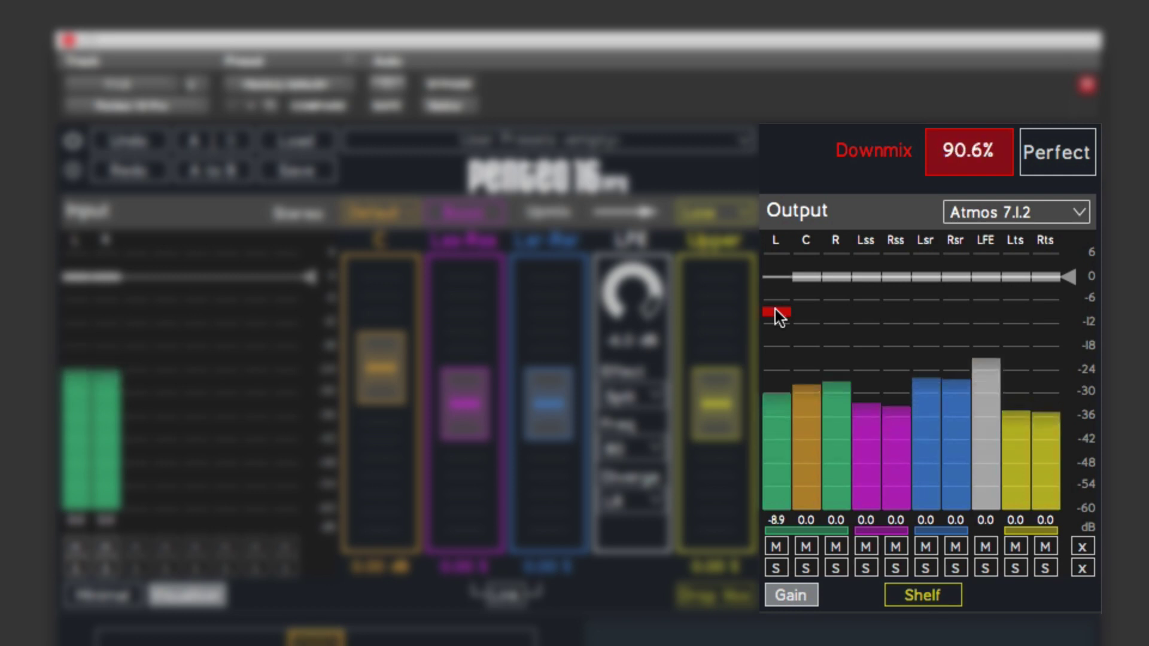
left_click_drag(775, 310, 767, 351)
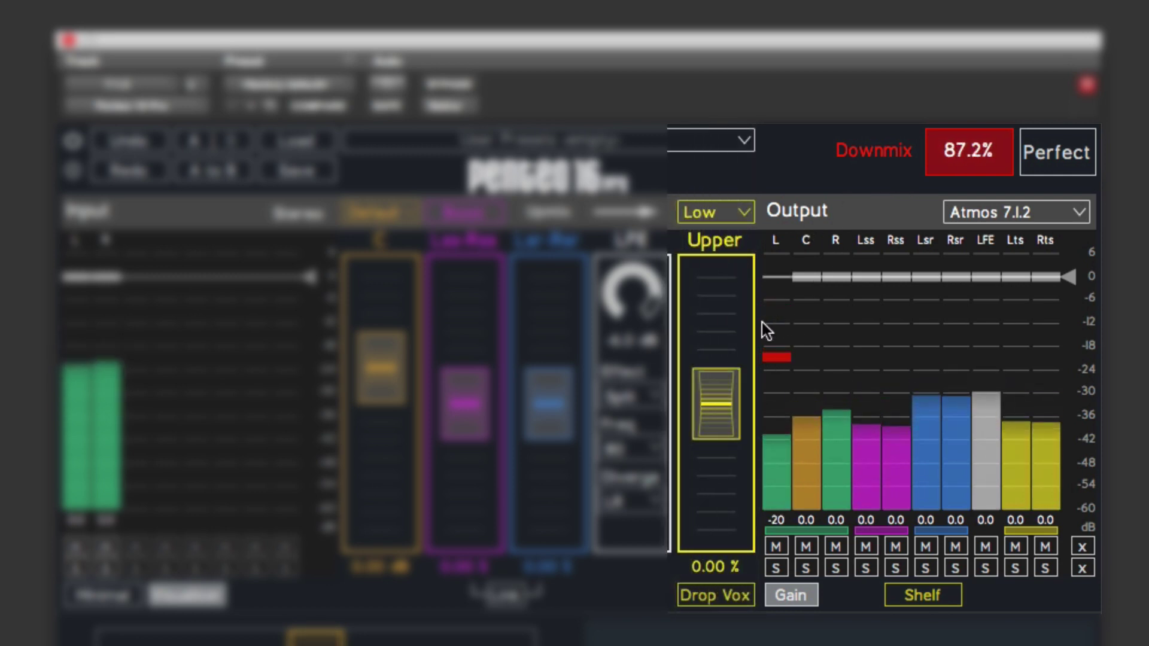
double_click(777, 358)
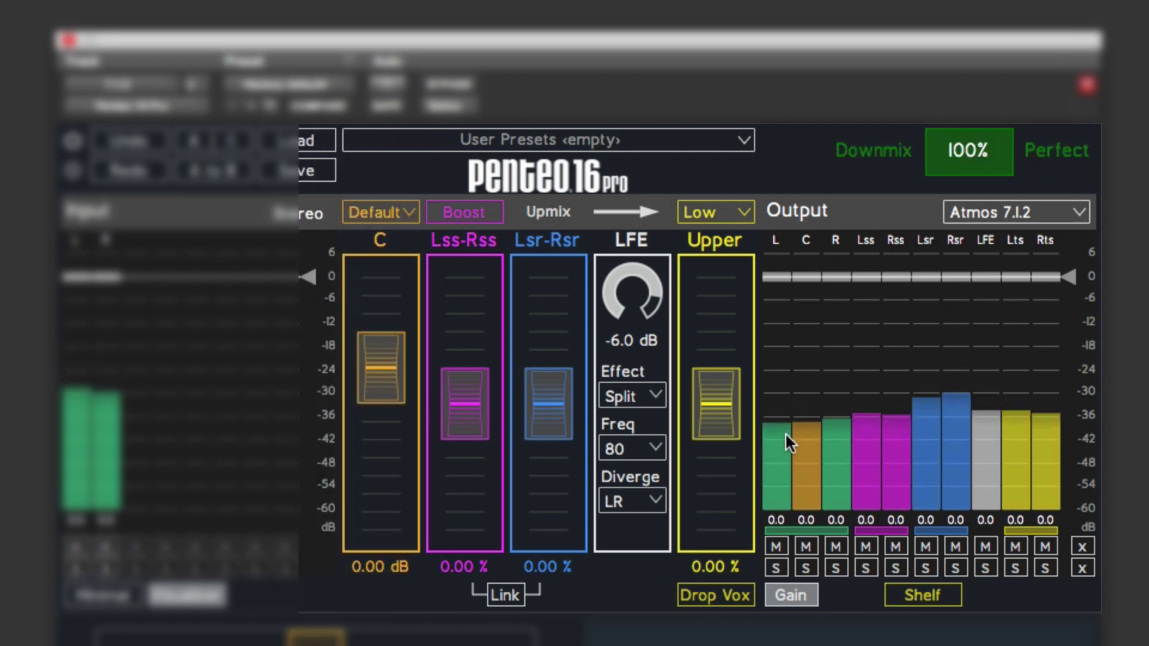
left_click(788, 597)
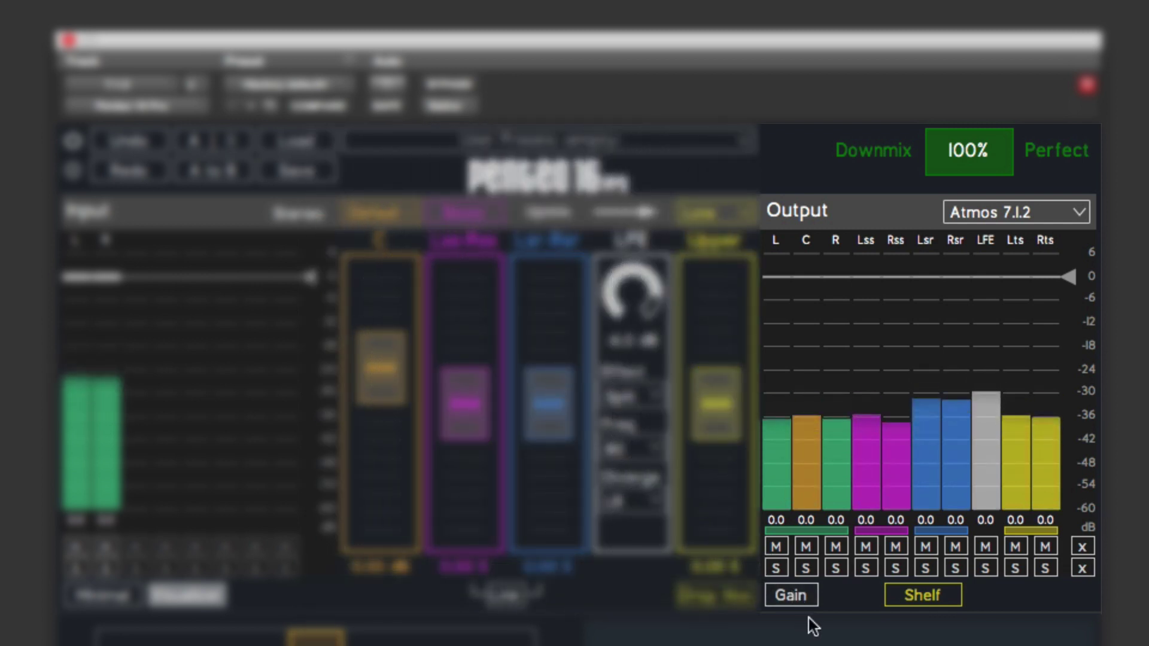
Step: Enable the output Shelf filter, and try the 4.0 and 3.0 (Triangle) output formats
left_click(913, 603)
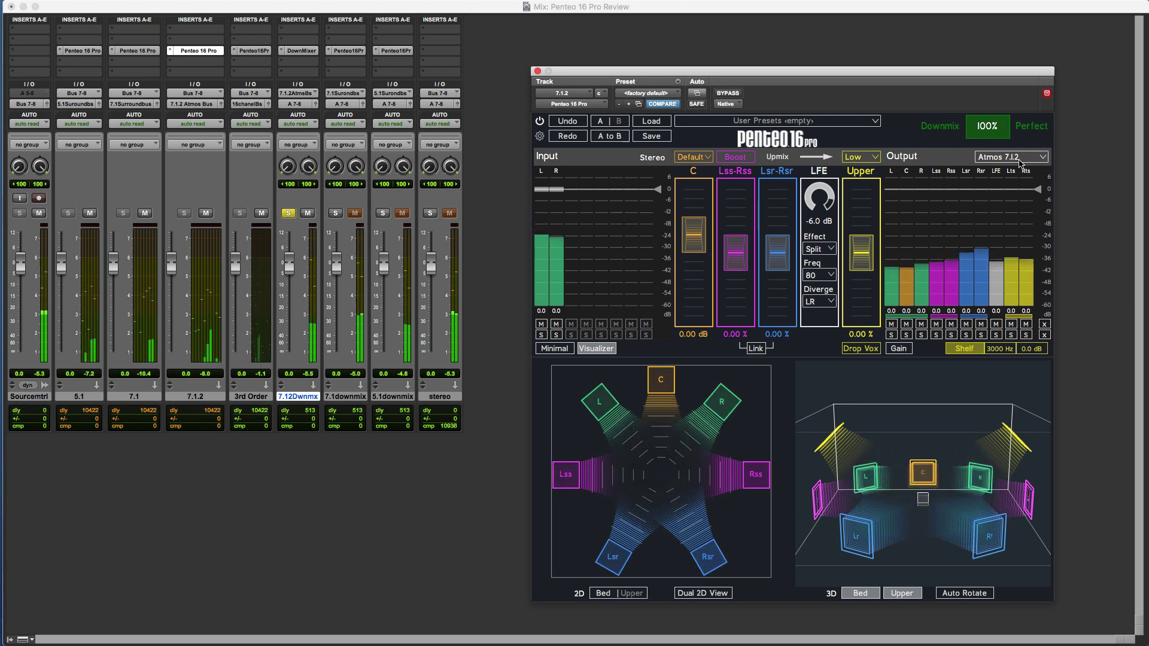
left_click(1040, 160)
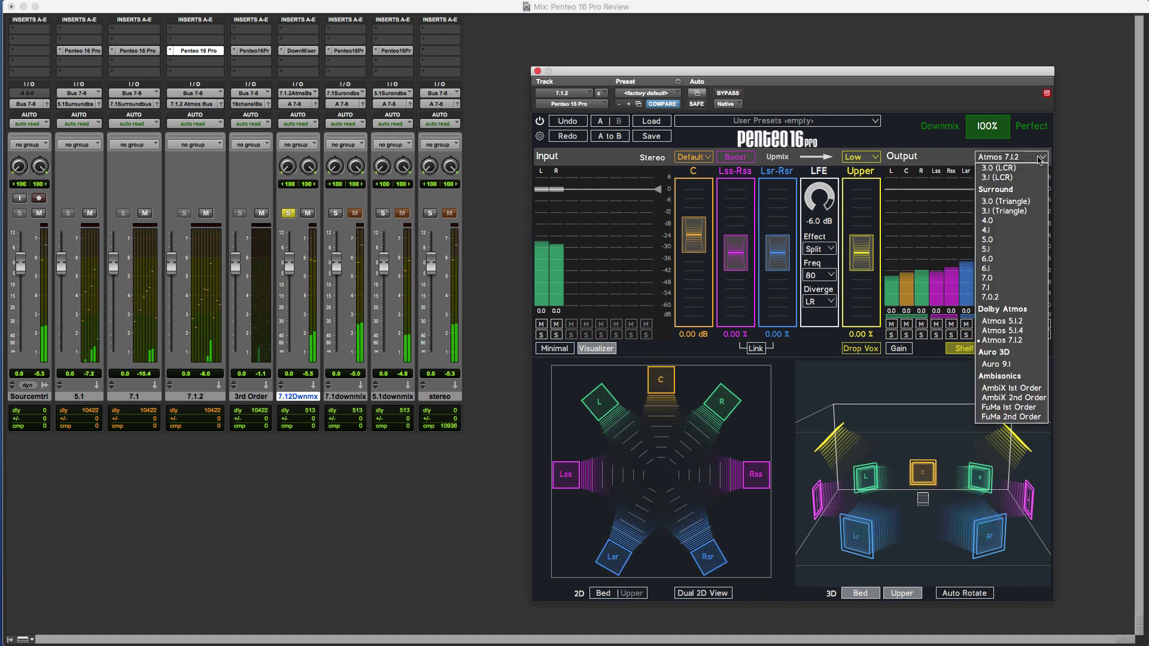
left_click(994, 223)
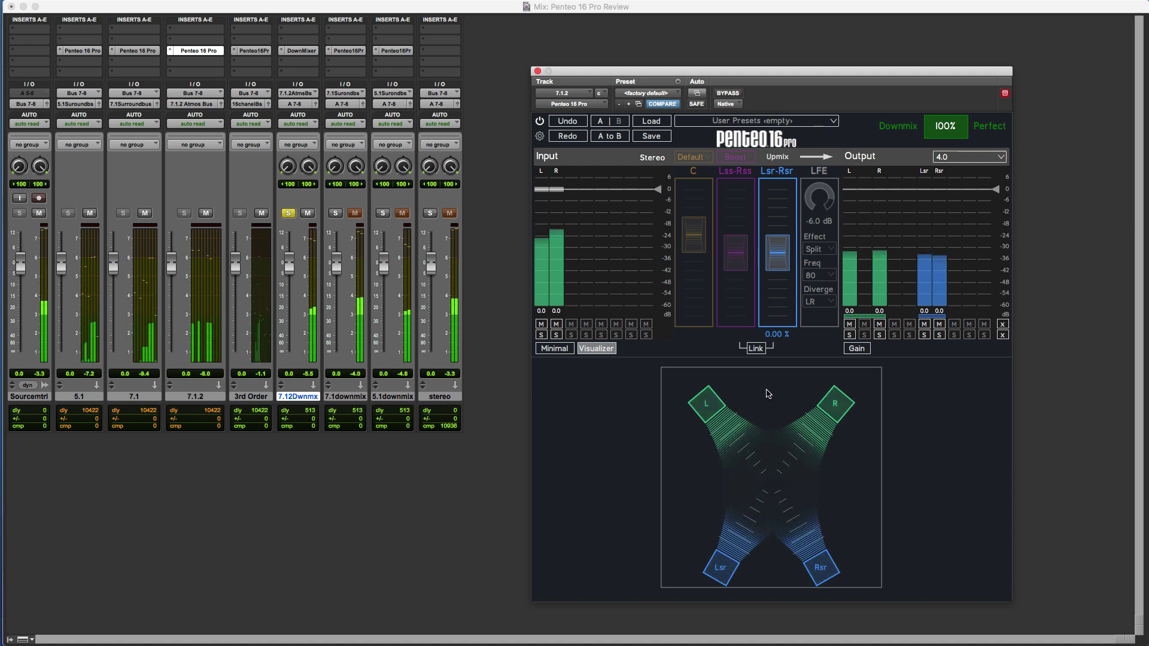
left_click(1001, 158)
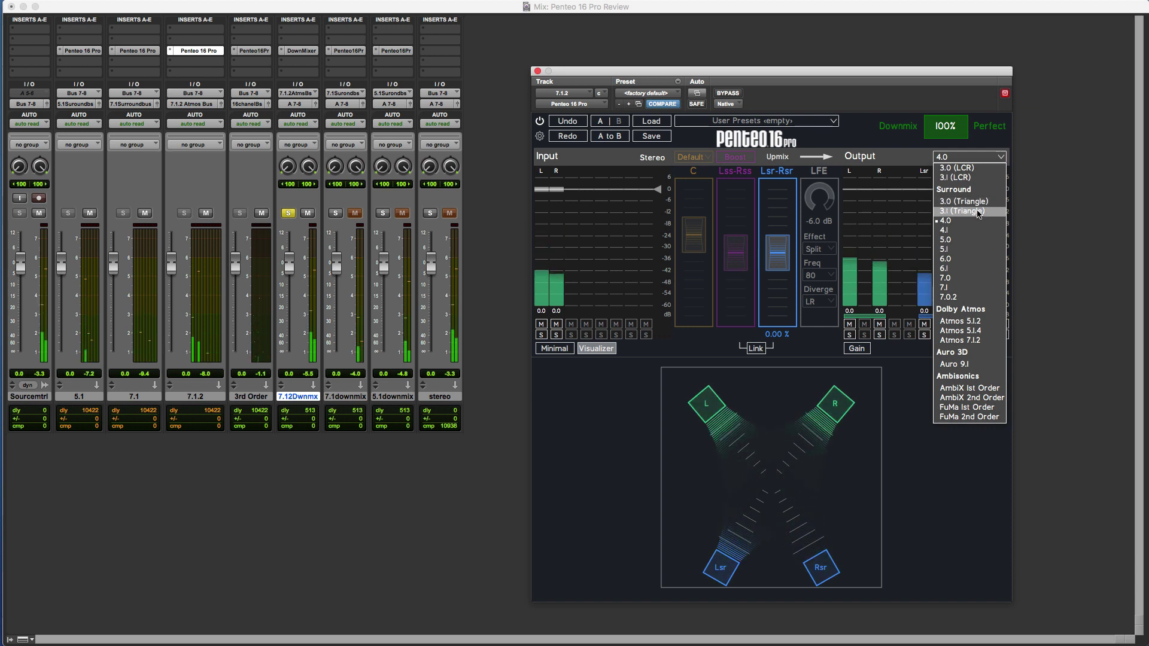
left_click(979, 202)
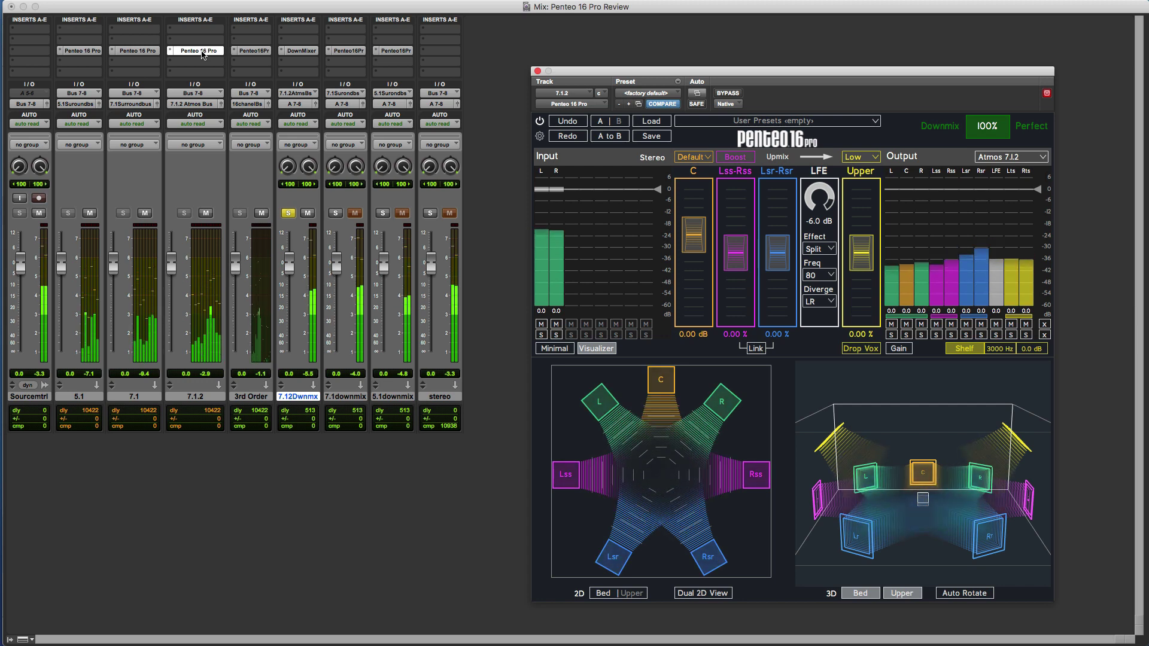
Step: Open the Penteo 16 Pro plug-ins on the 7.1 and 7.1downmix tracks, and solo stereo, 5.1downmix, 7.1downmix and 7.12Dwnmx in turn to compare them
left_click(146, 51)
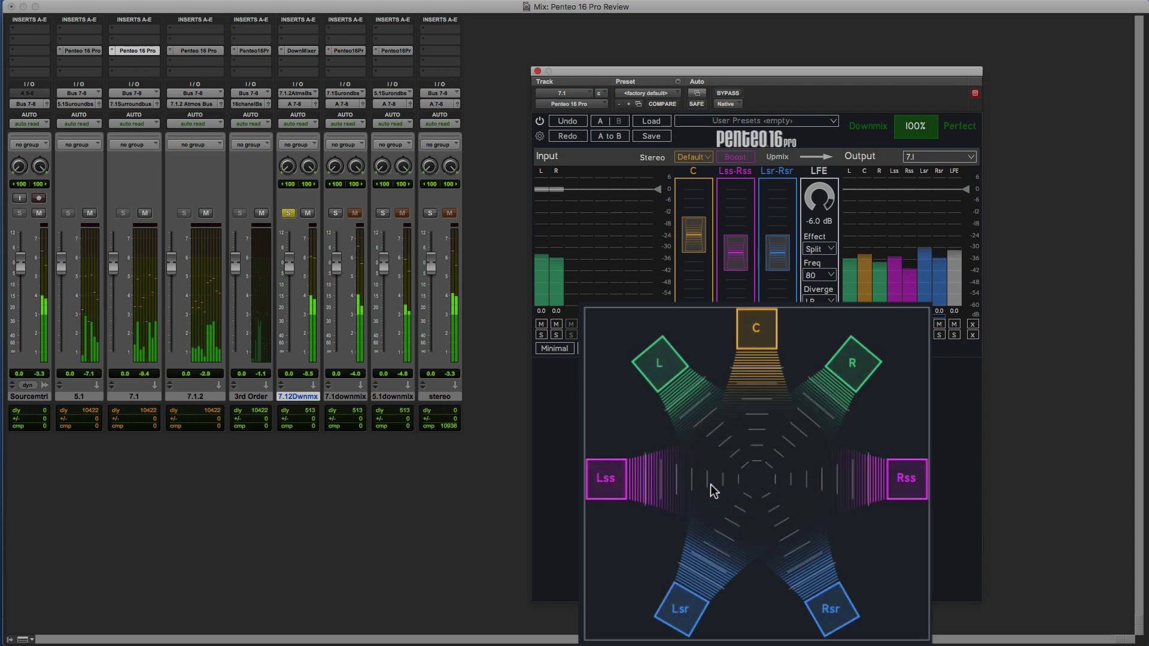
left_click(343, 53)
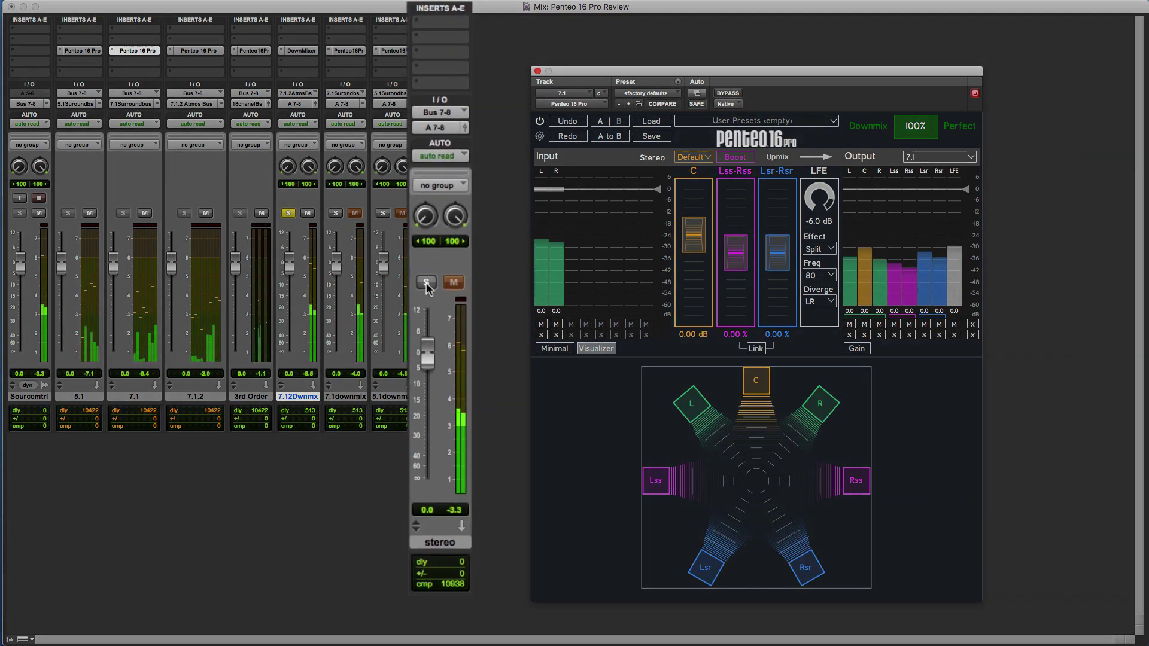
left_click(426, 284)
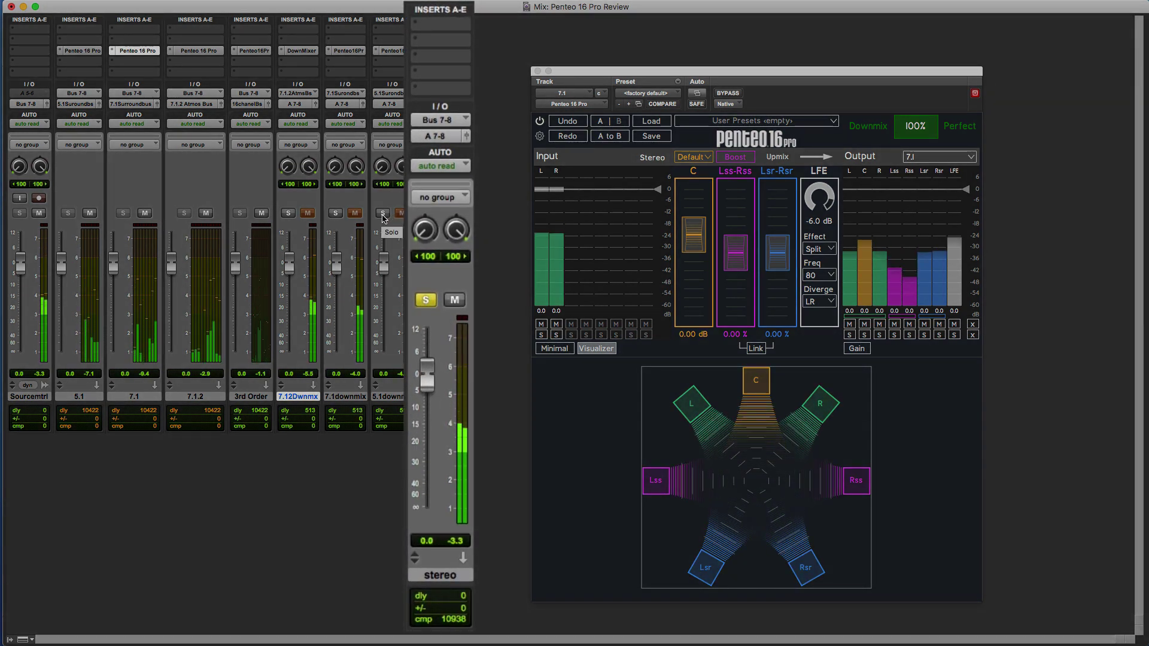
left_click(383, 214)
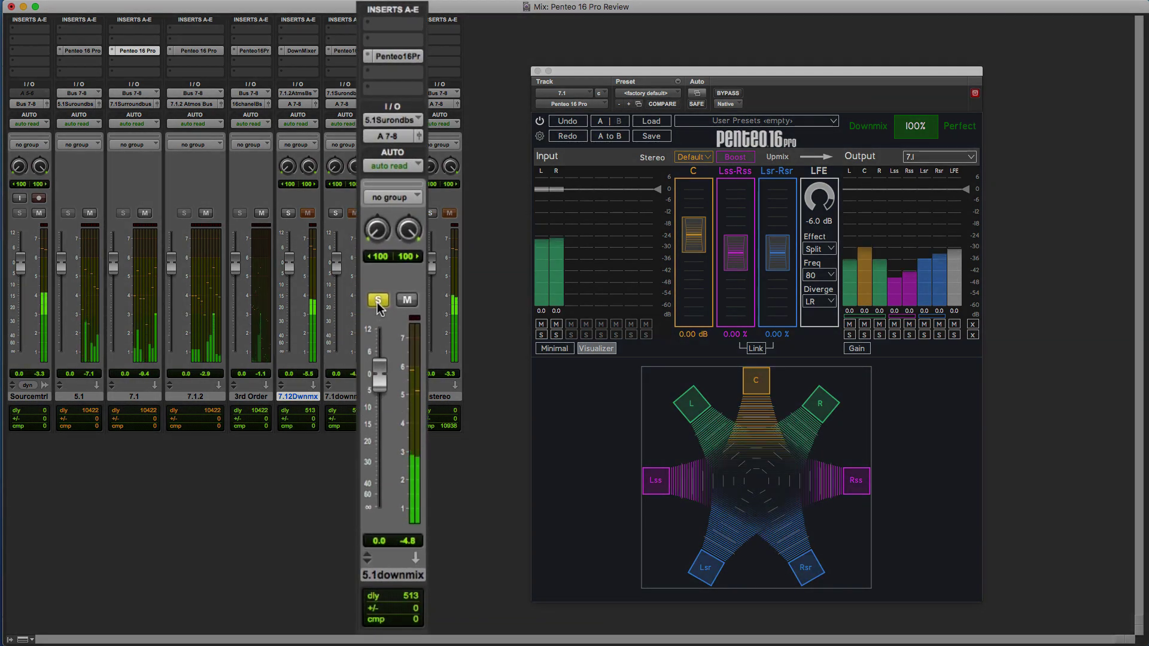
left_click(336, 214)
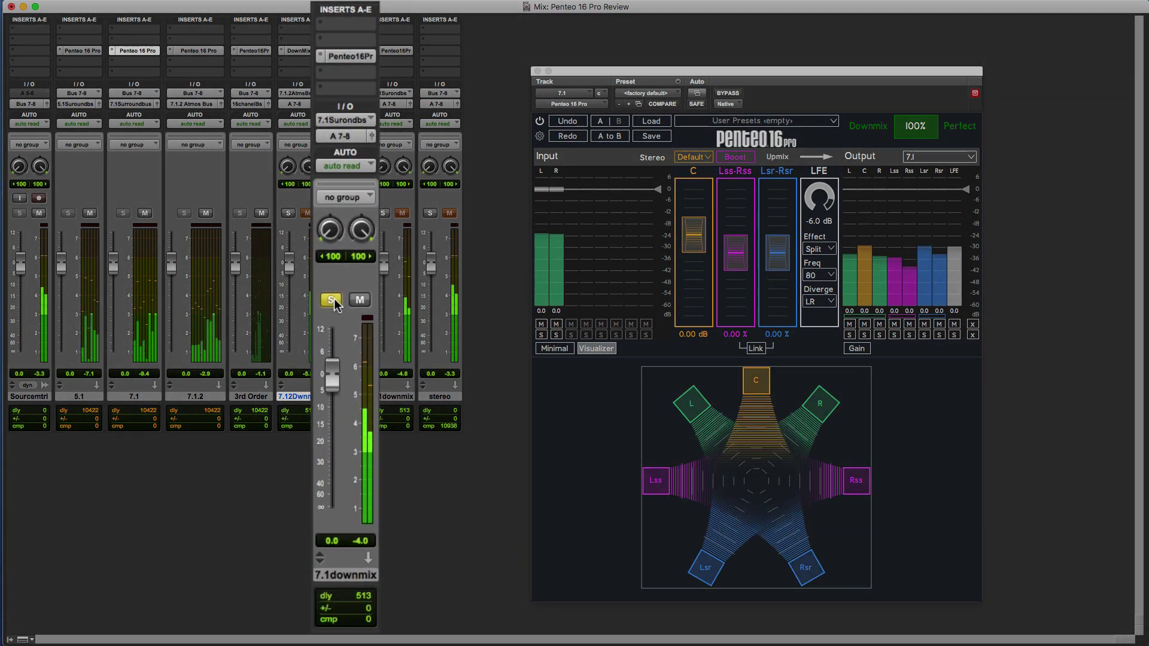
left_click(289, 213)
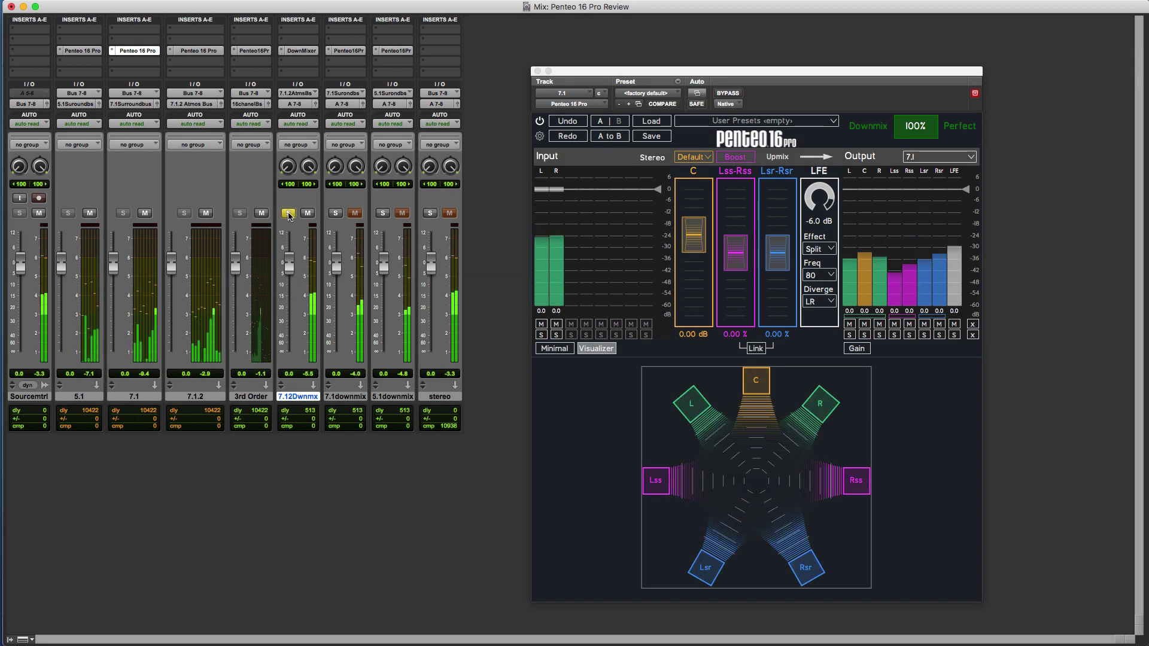
Step: View the DownMixer on 7.12Dwnmx and the Penteo plug-in on 7.1downmix, and solo 7.1downmix, 5.1downmix and stereo in turn to compare them
left_click(302, 53)
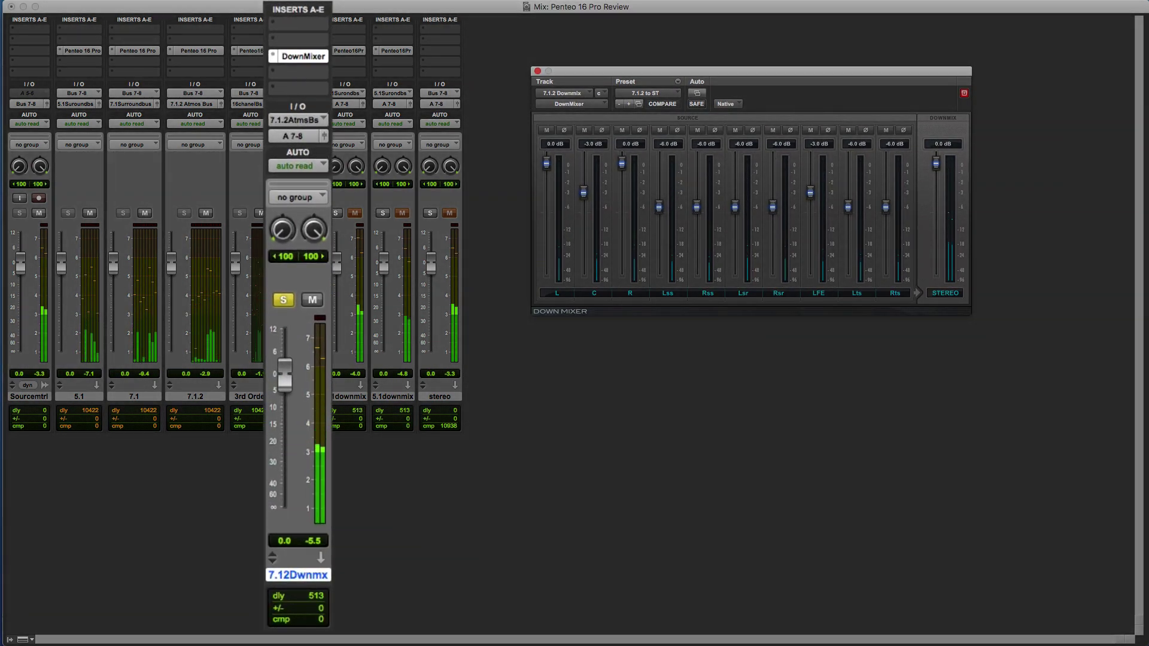
left_click(348, 51)
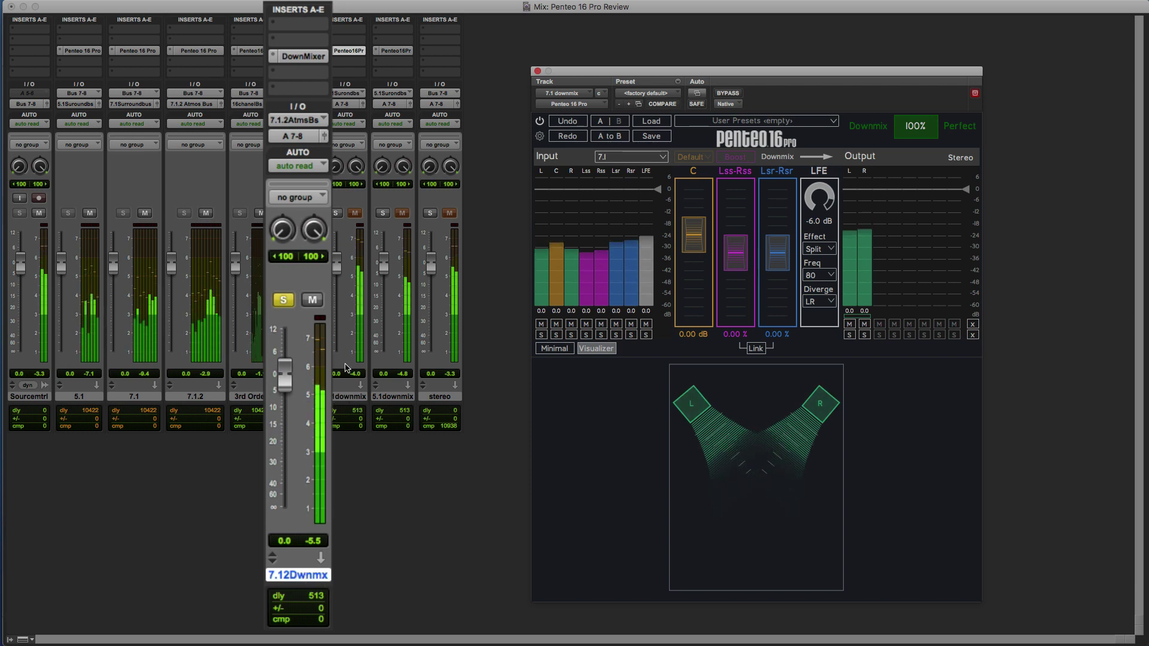
left_click(336, 214)
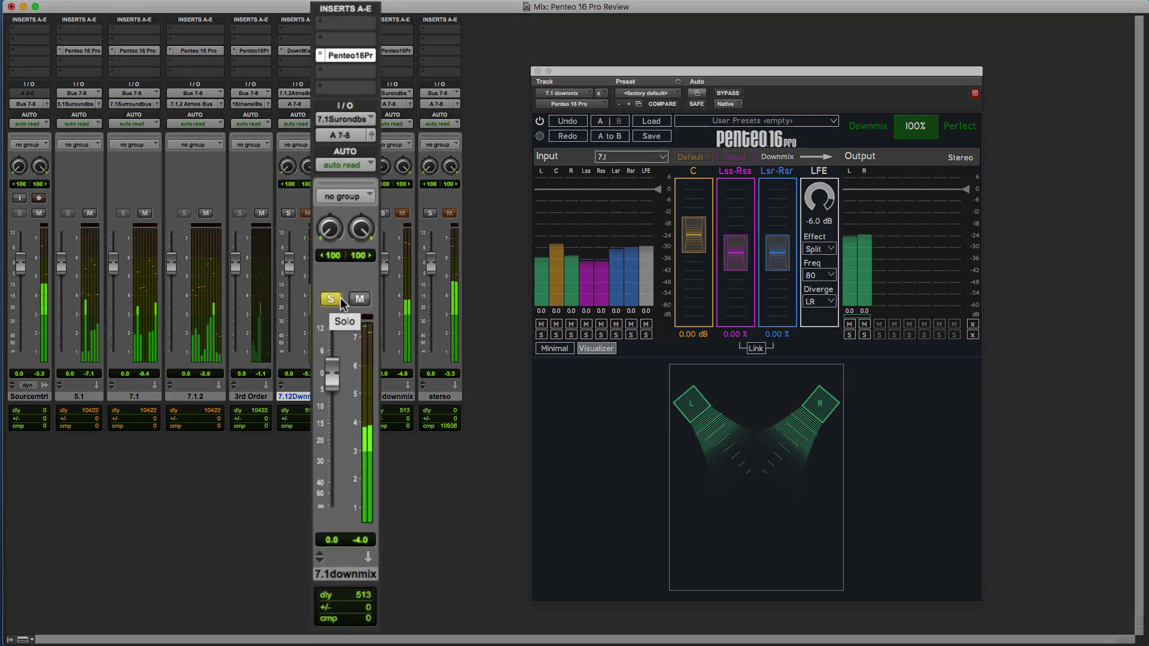
left_click(385, 215)
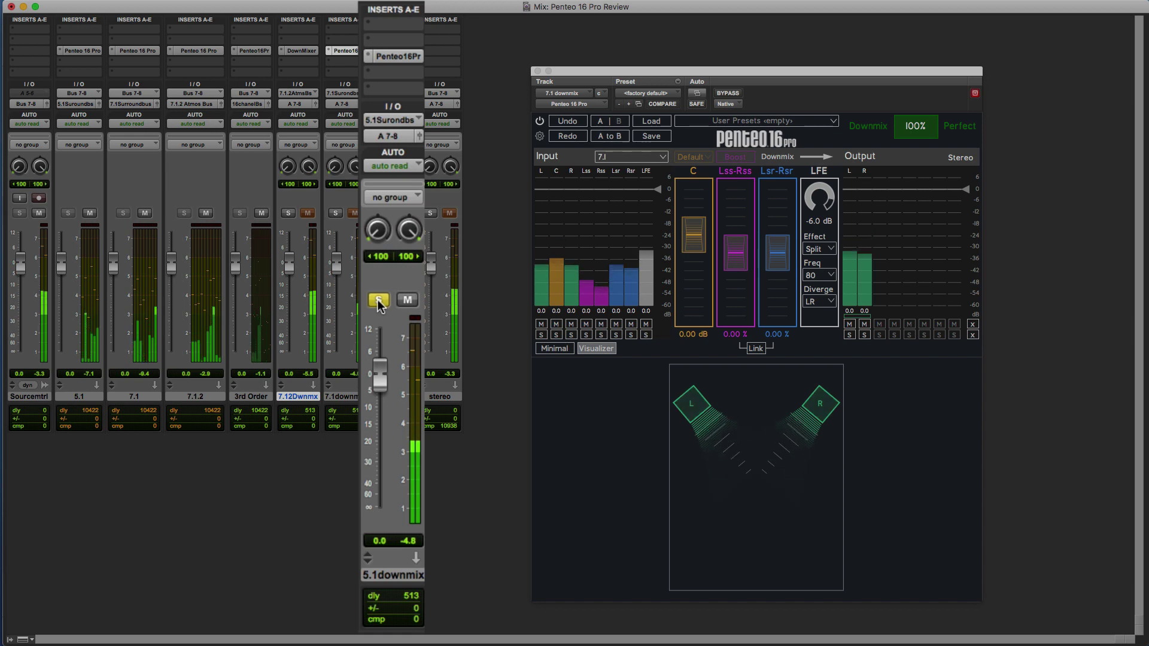
left_click(431, 213)
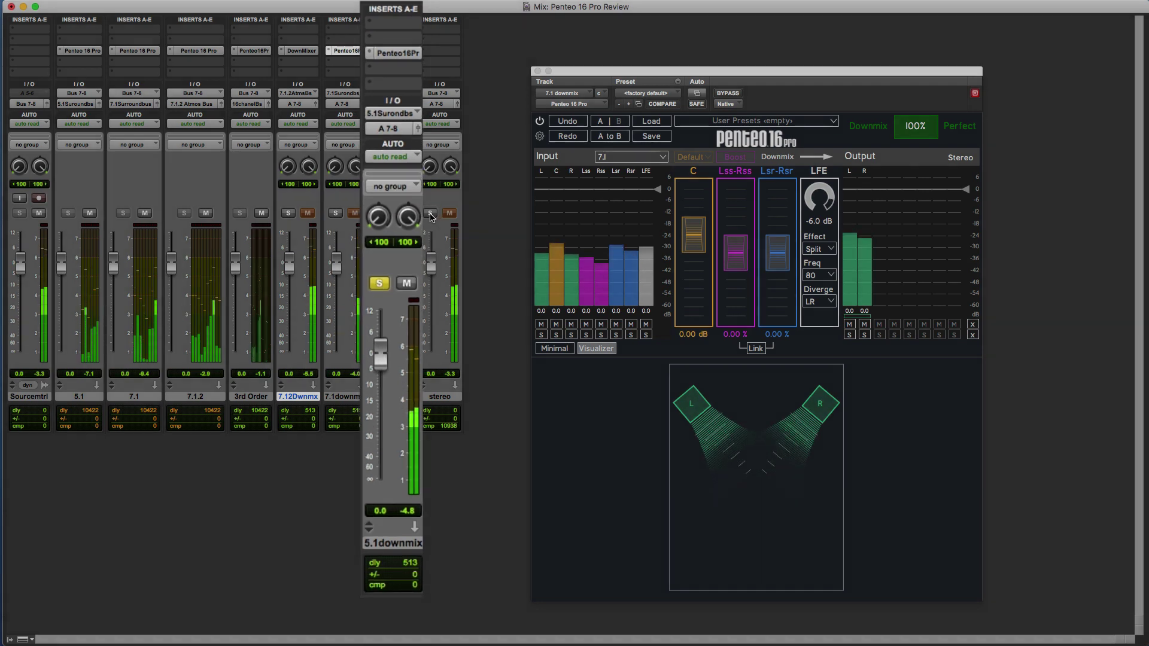